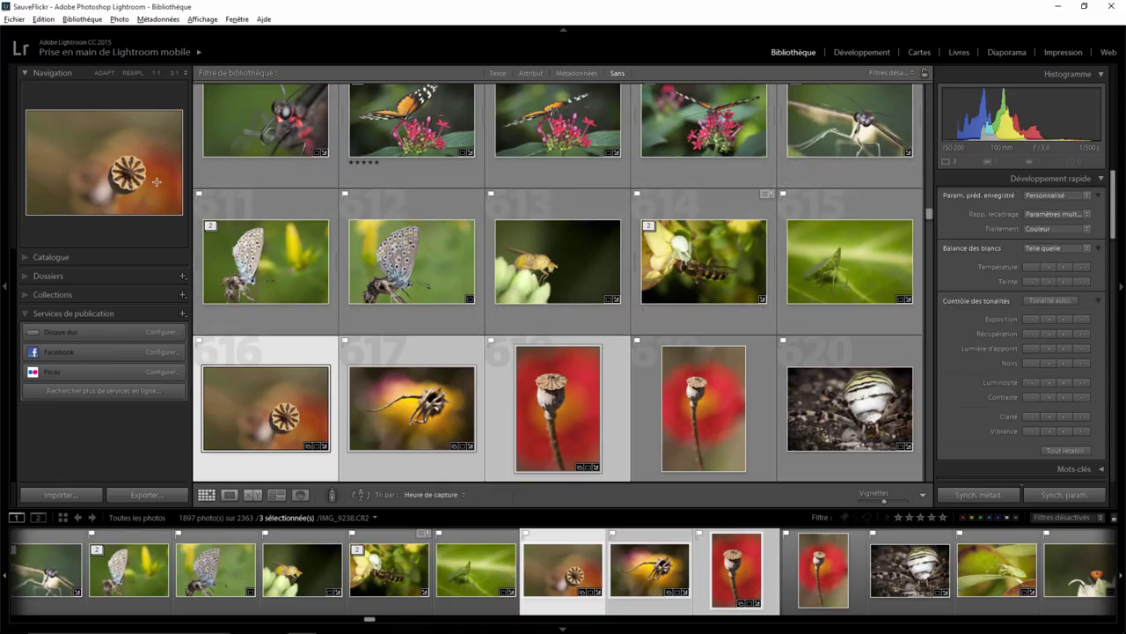
pyautogui.click(24, 258)
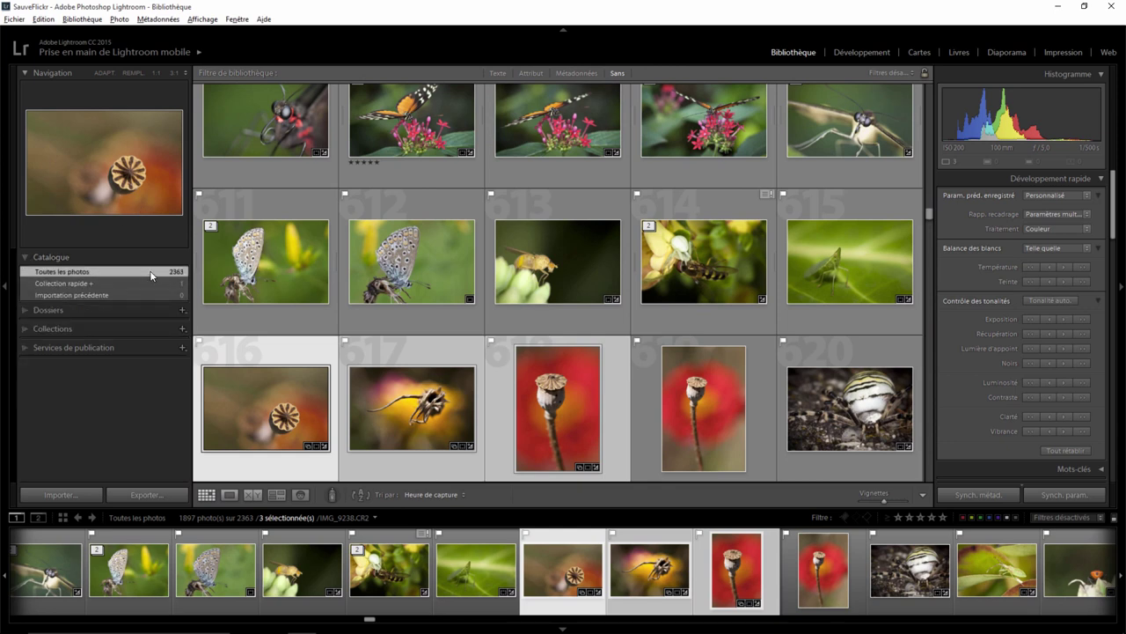
pyautogui.click(24, 309)
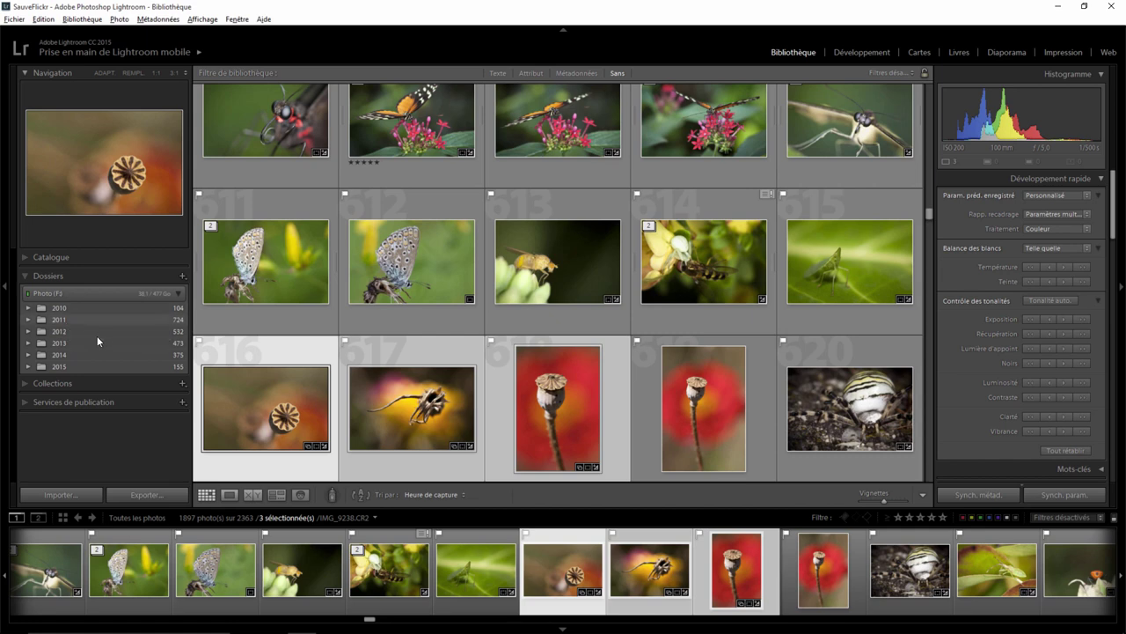
pyautogui.click(48, 401)
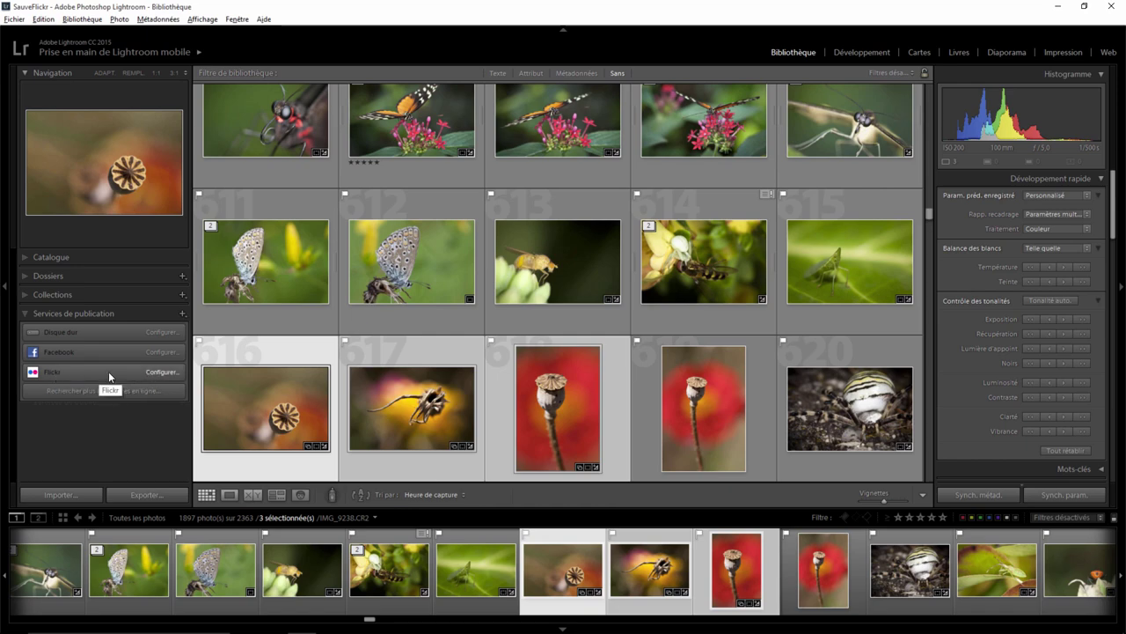
# Step: Open the Flickr publish service settings and enter 'Flickr Public' as its description
pyautogui.click(152, 372)
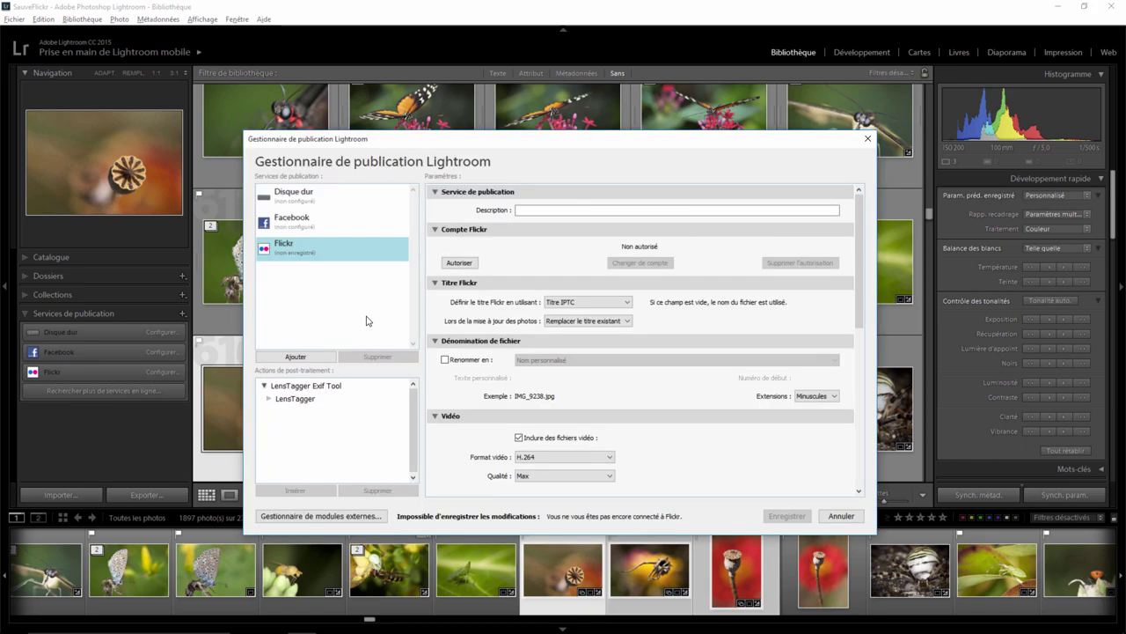
pyautogui.click(535, 211)
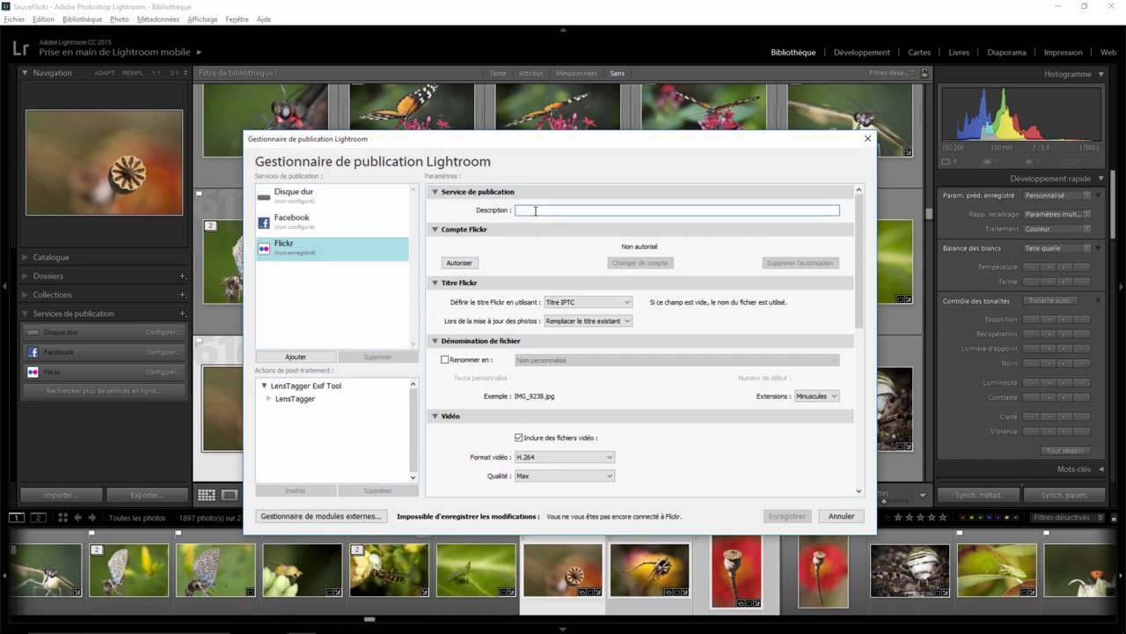
pyautogui.write('Flickr')
pyautogui.write('ubli')
pyautogui.write('c')
# Step: Exclude video files from Flickr uploads and set JPEG quality to 75
pyautogui.moveTo(861, 311); pyautogui.dragTo(867, 340)
pyautogui.scroll(-3, 818, 345)
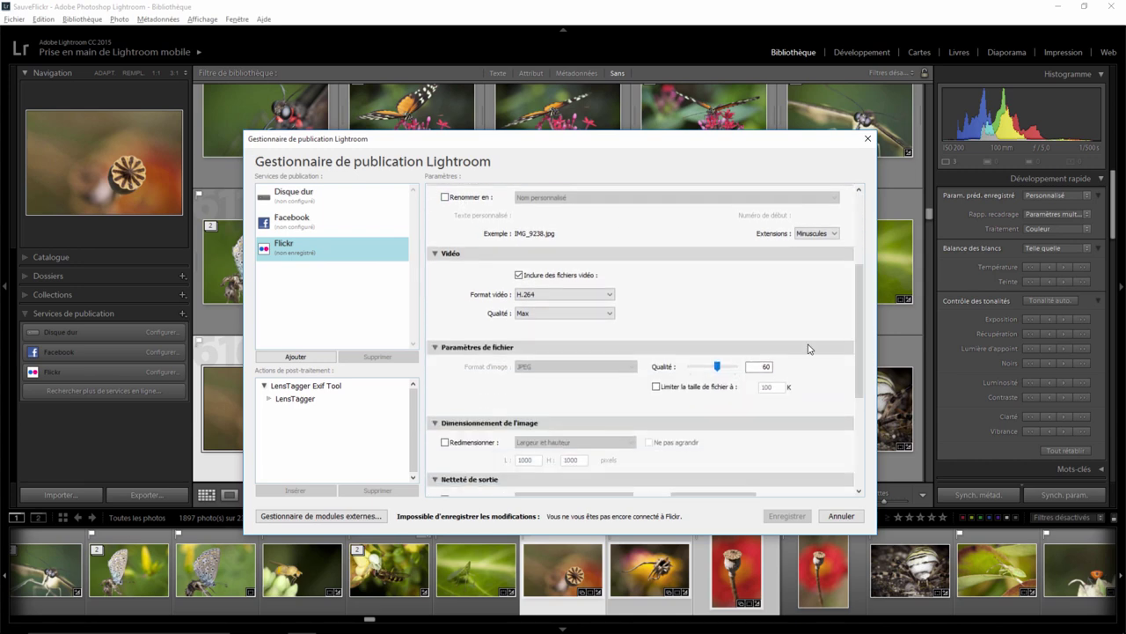
pyautogui.click(556, 276)
pyautogui.doubleClick(755, 366)
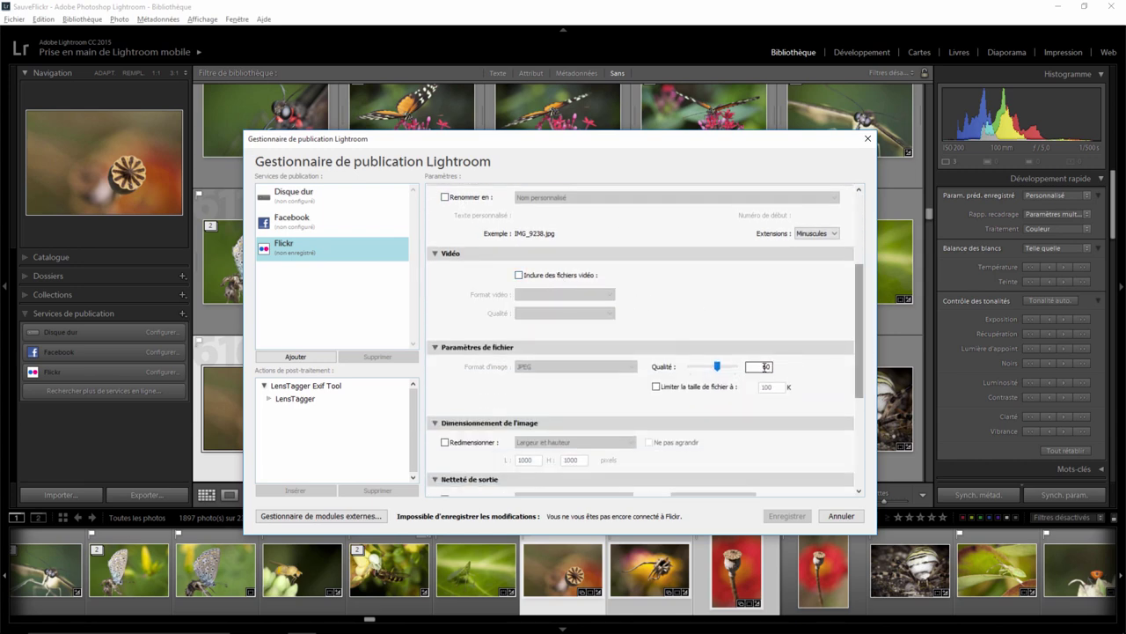
pyautogui.write('75')
# Step: Resize uploads to 1000×1000 and turn on screen output sharpening
pyautogui.scroll(-3, 647, 396)
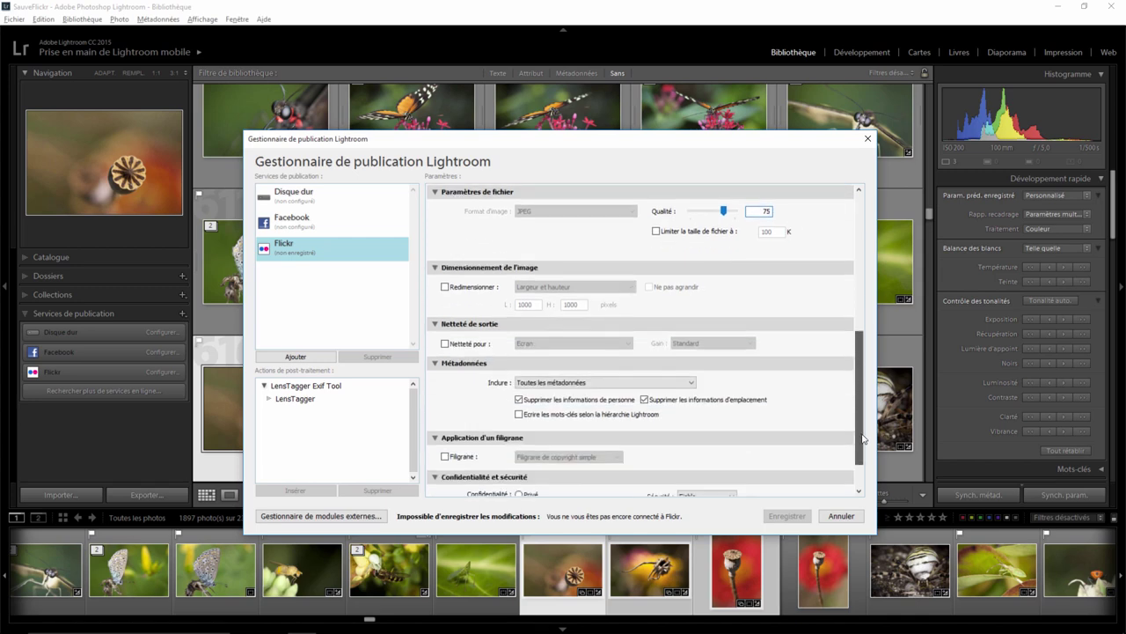
pyautogui.scroll(-2, 647, 403)
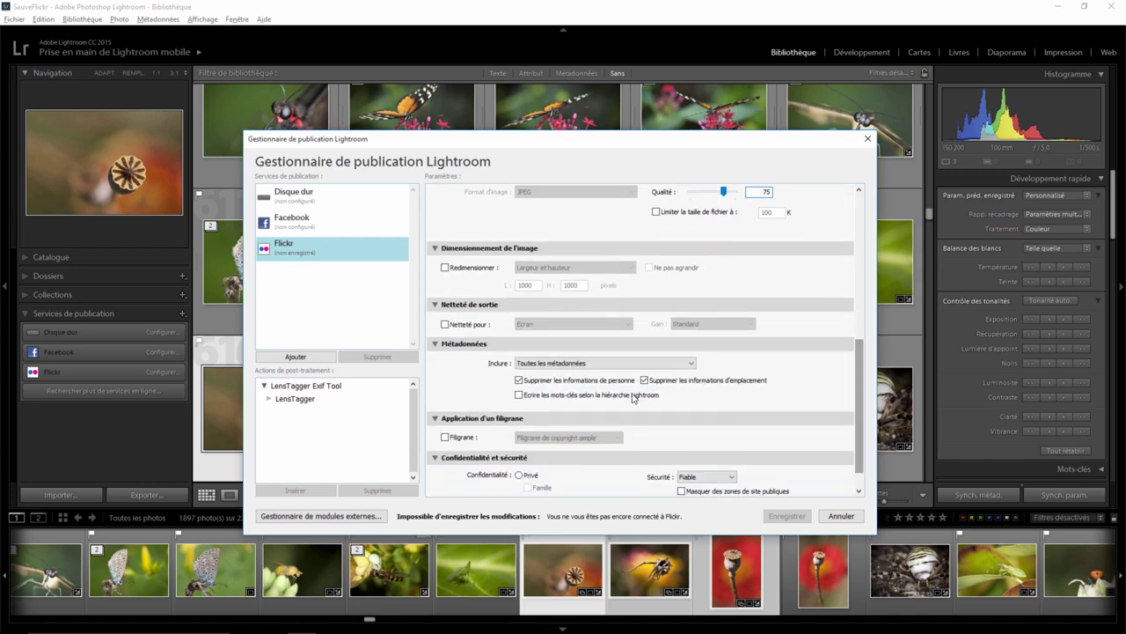
pyautogui.click(470, 268)
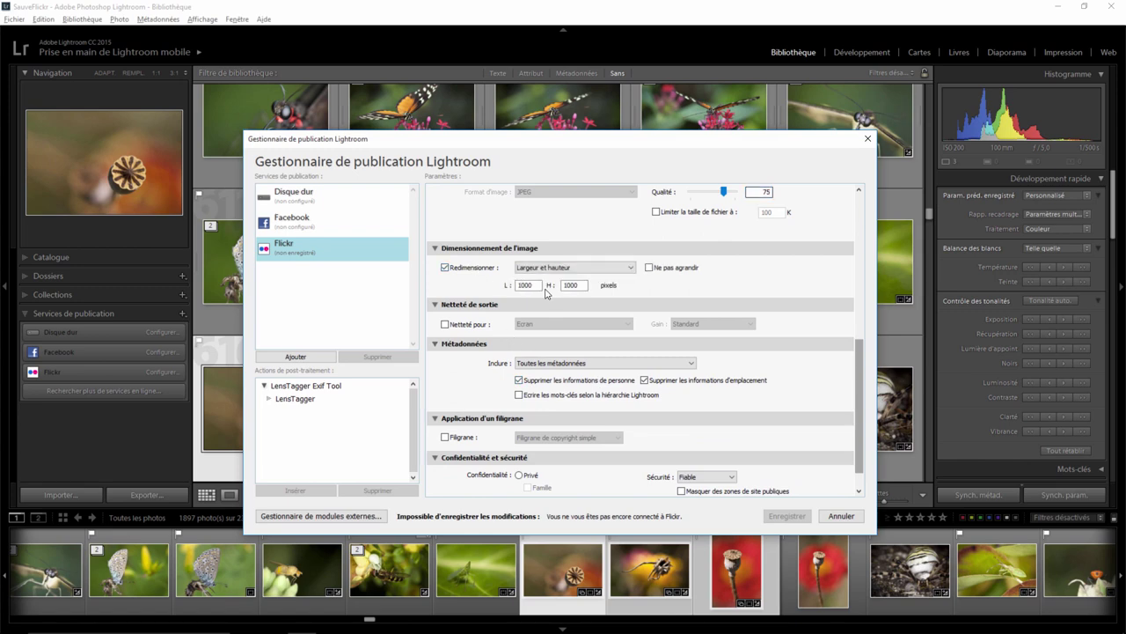
pyautogui.press('Tab')
pyautogui.click(466, 330)
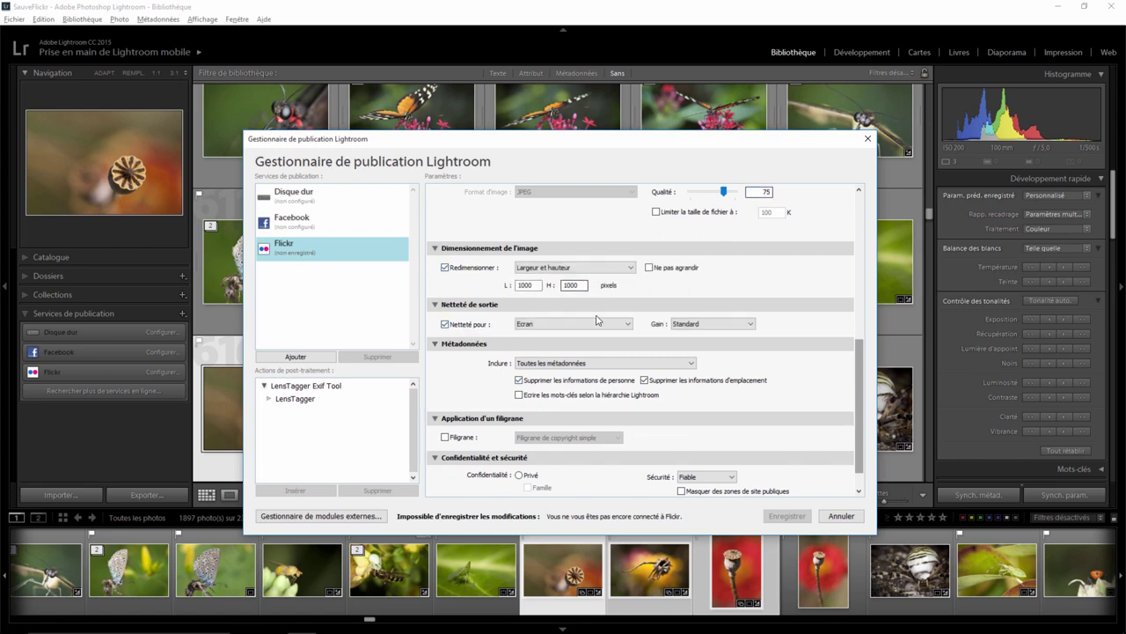
# Step: Include copyright-only metadata and apply the OuiOuiPhoto watermark
pyautogui.click(598, 364)
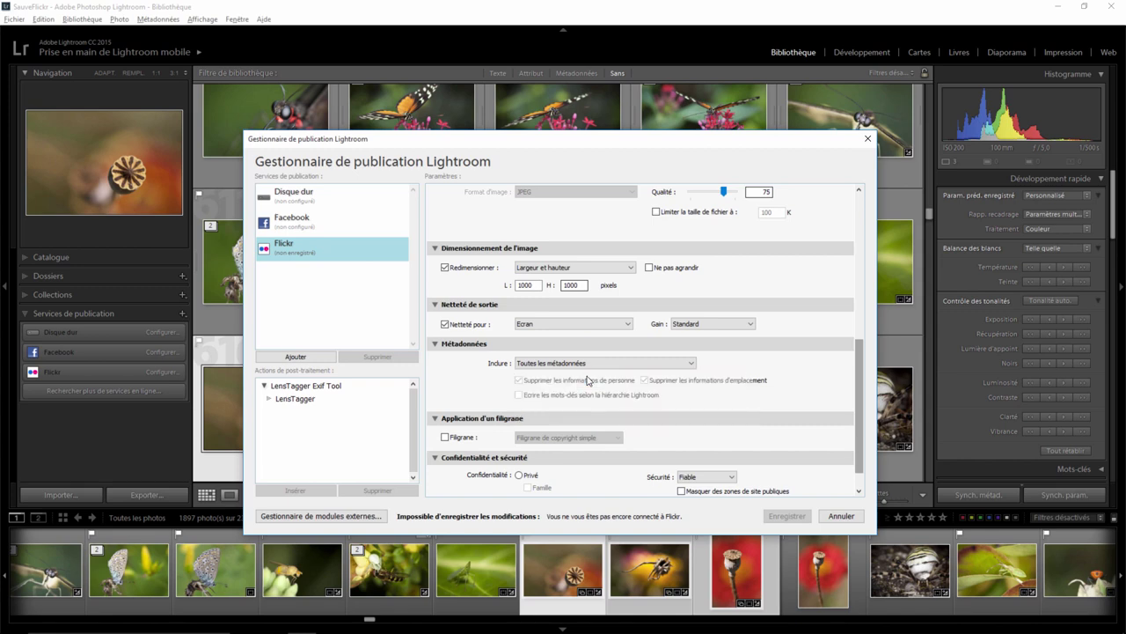
pyautogui.click(445, 437)
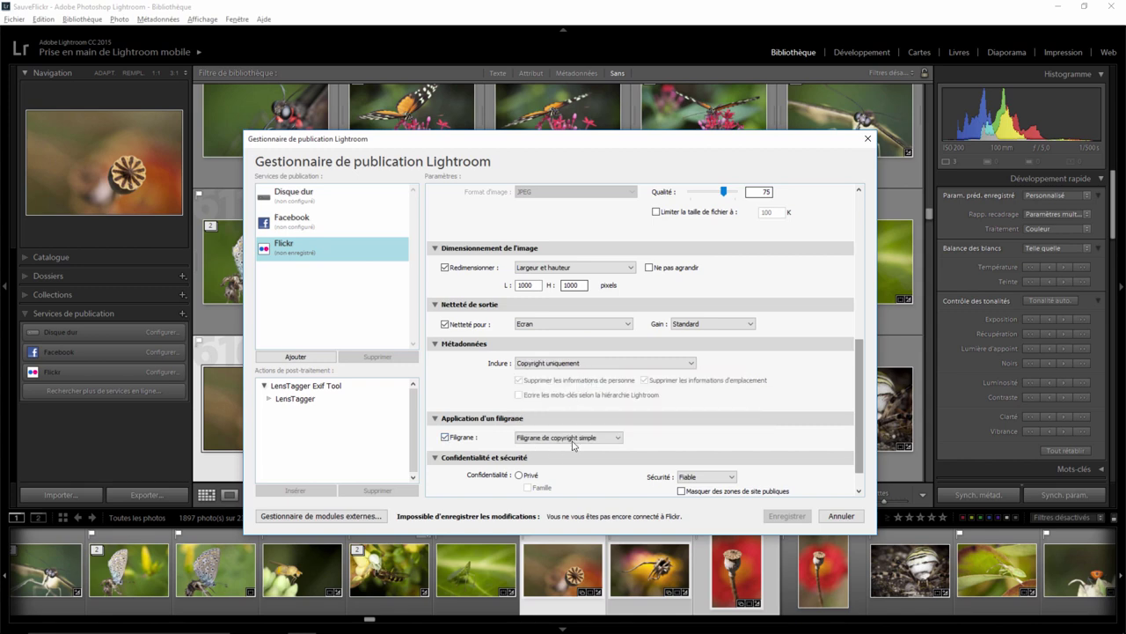
pyautogui.click(567, 439)
pyautogui.click(522, 451)
pyautogui.moveTo(862, 395); pyautogui.dragTo(862, 417)
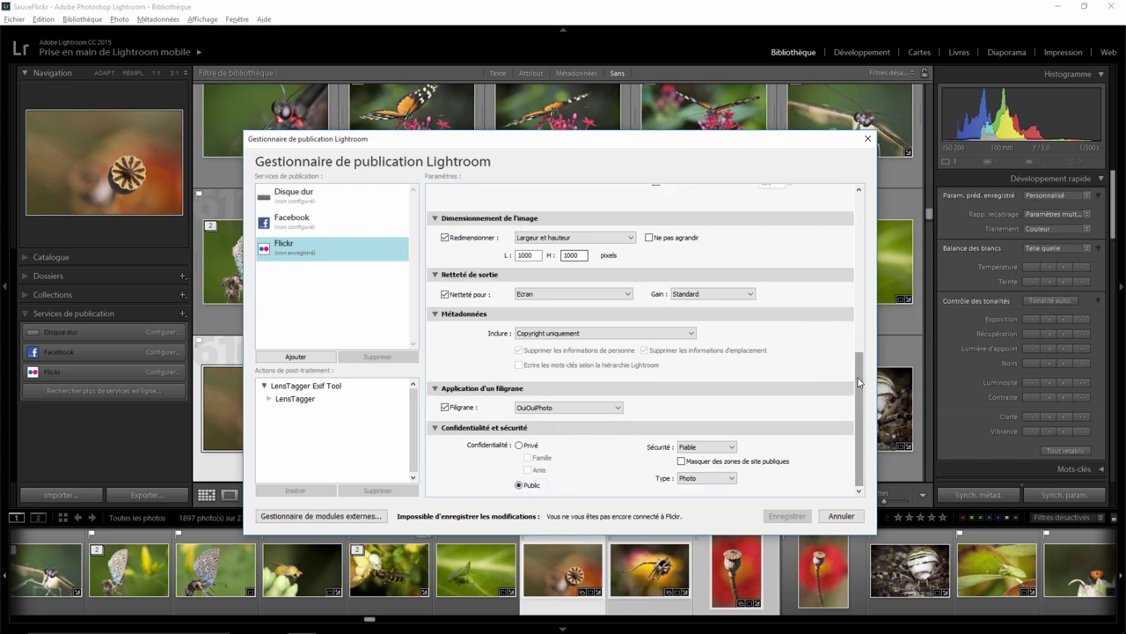
pyautogui.moveTo(856, 386); pyautogui.dragTo(852, 209)
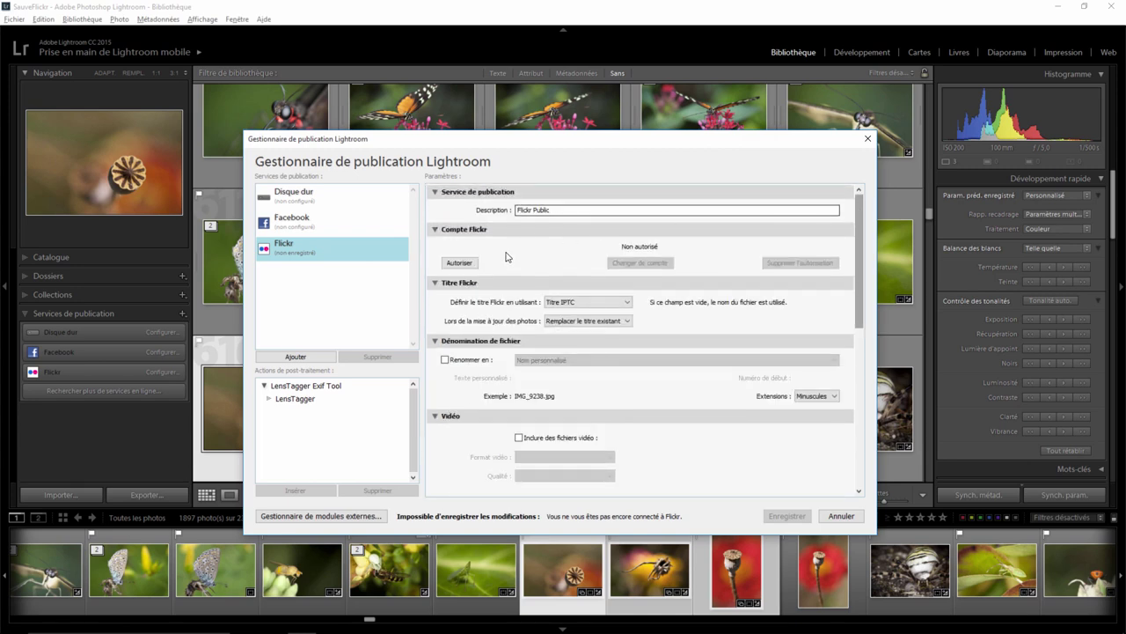
# Step: Request and confirm Flickr authorisation so the Yahoo sign-in page opens
pyautogui.click(459, 263)
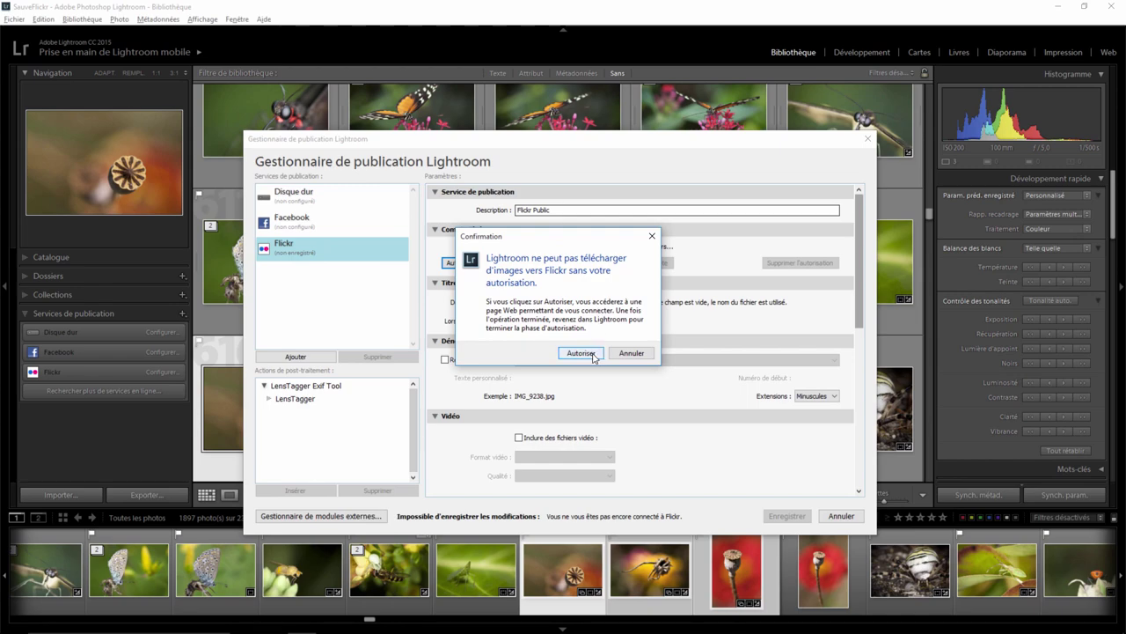
pyautogui.click(593, 356)
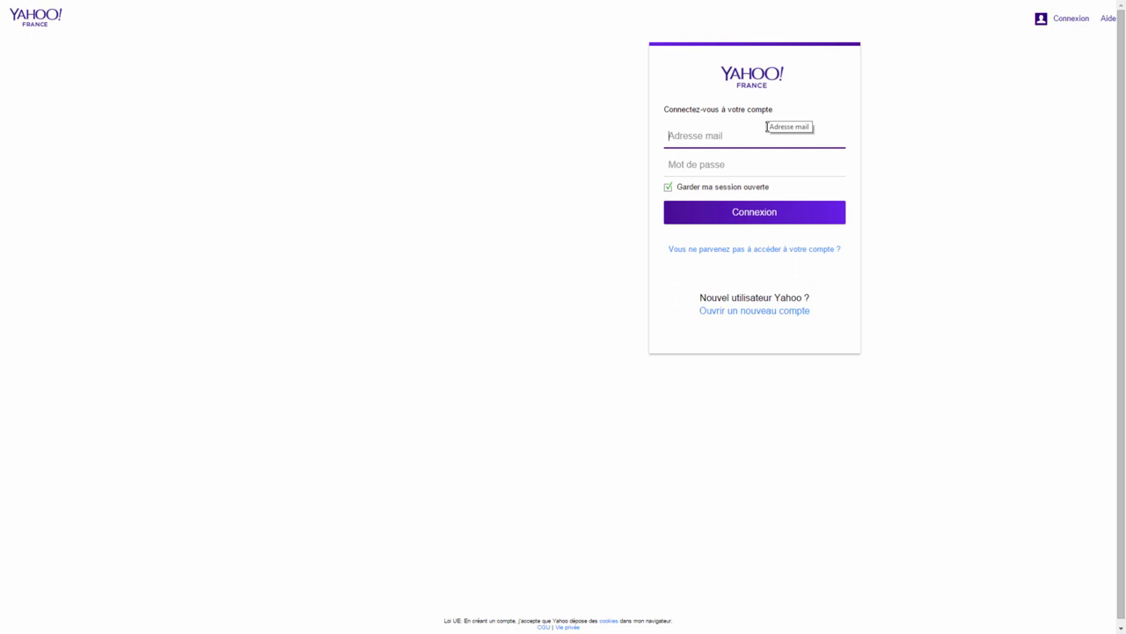
# Step: Sign in to Yahoo with the account e-mail and password, then allow Lightroom Flickr access
pyautogui.write('mi')
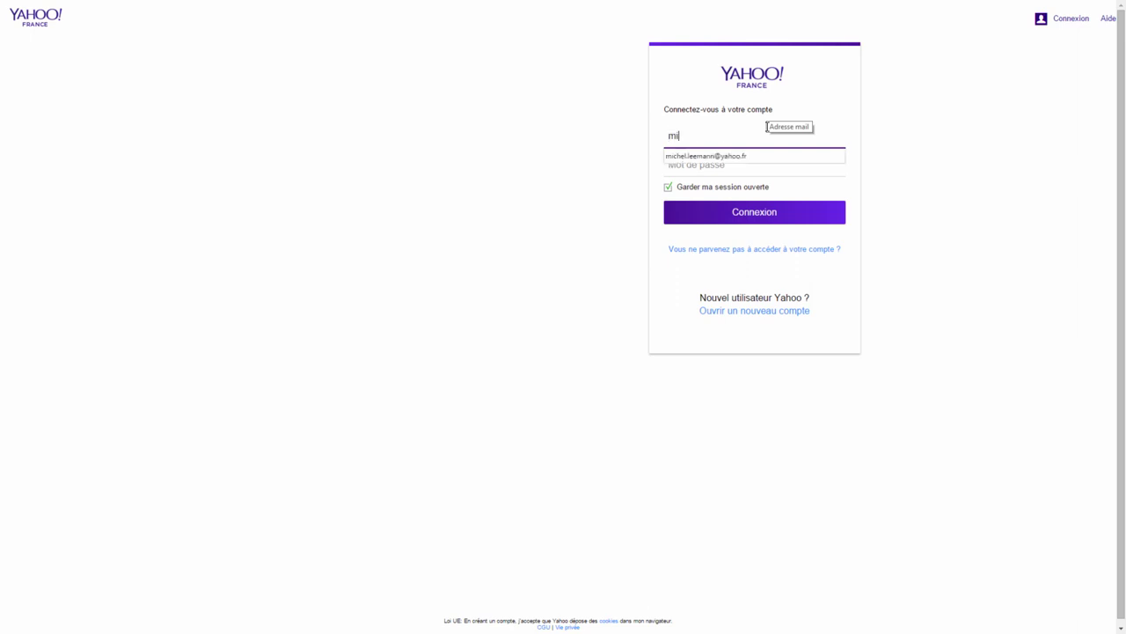
pyautogui.press('Down')
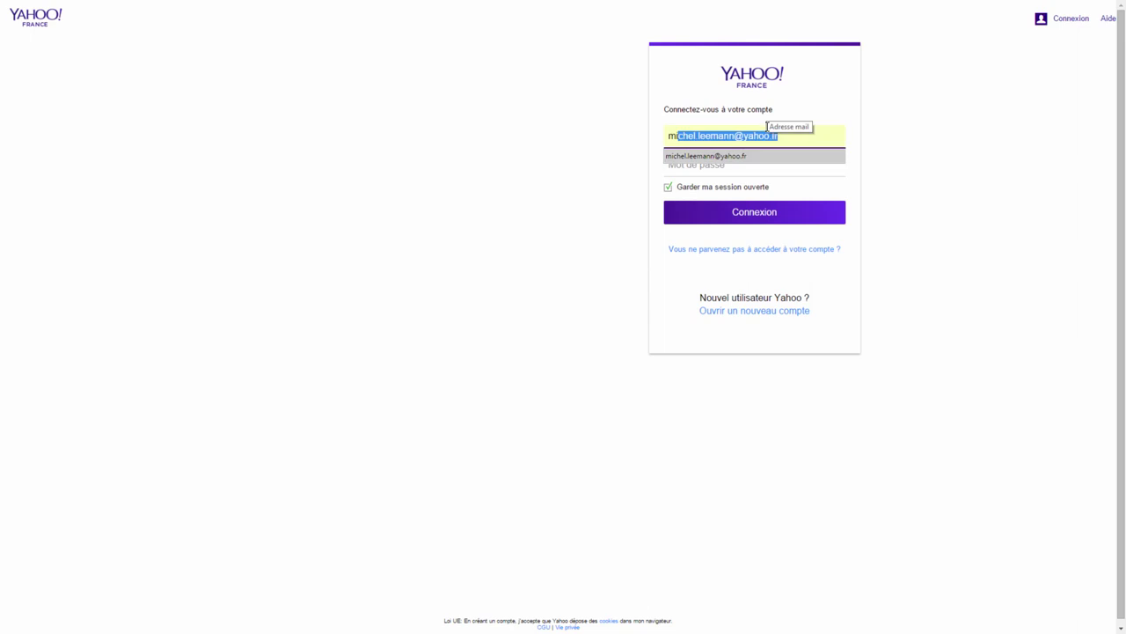
pyautogui.press('Tab')
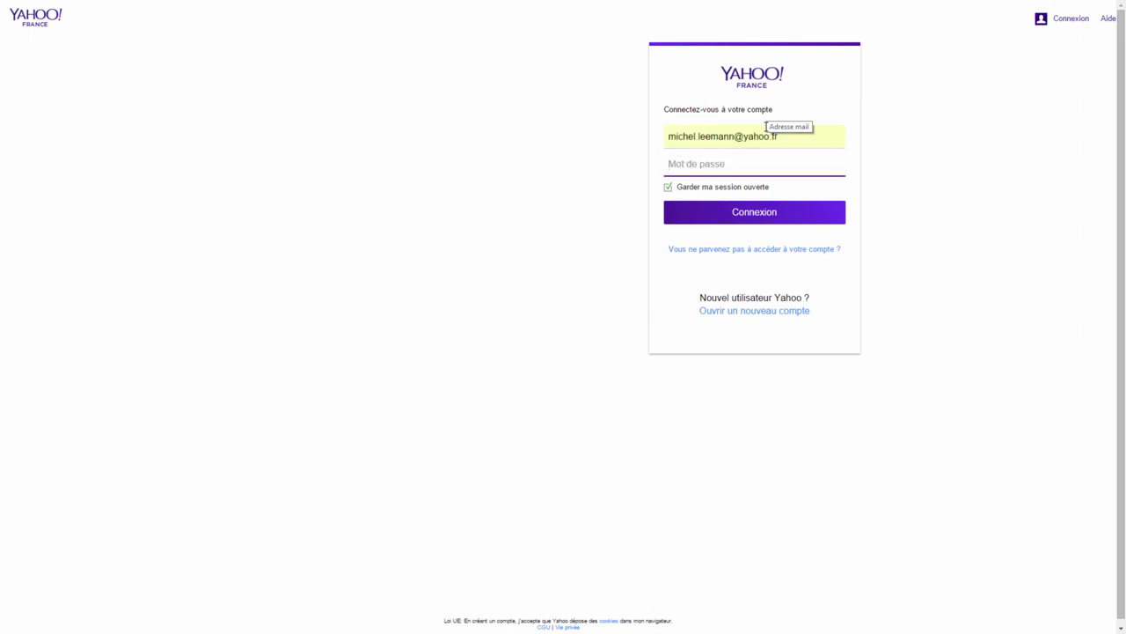
pyautogui.write('••••••')
pyautogui.write('••••')
pyautogui.click(735, 220)
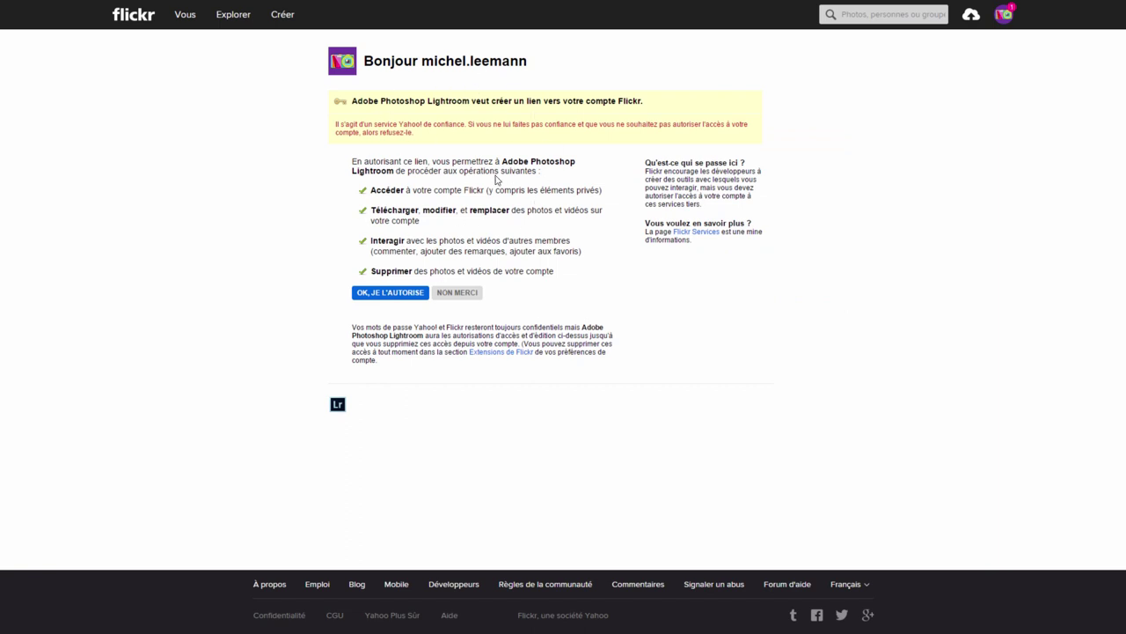
pyautogui.click(411, 296)
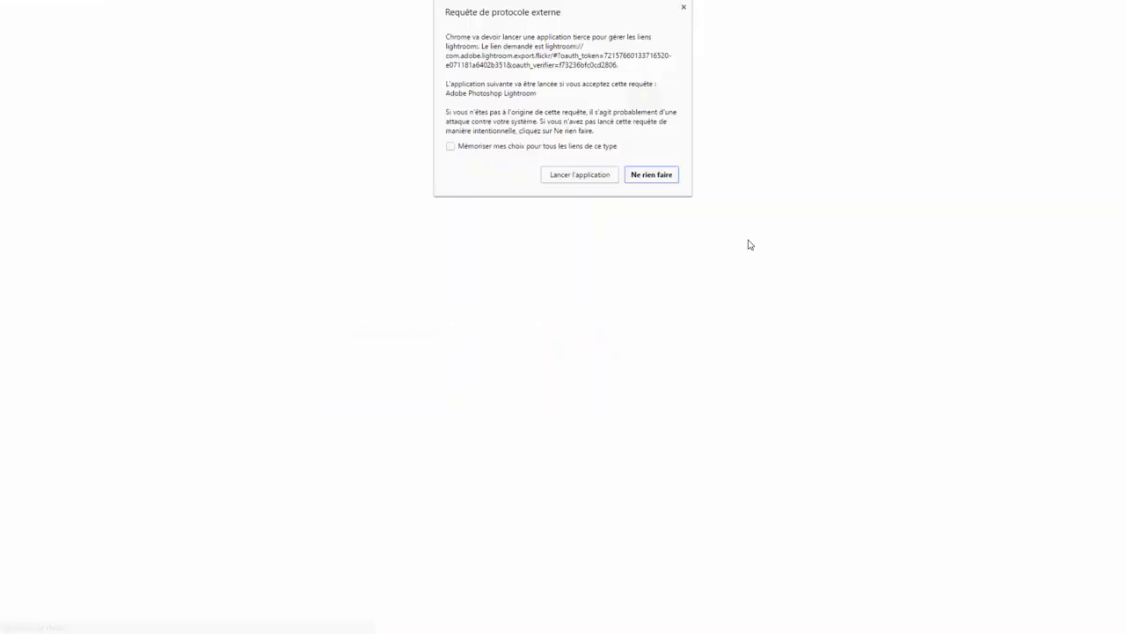
pyautogui.click(587, 183)
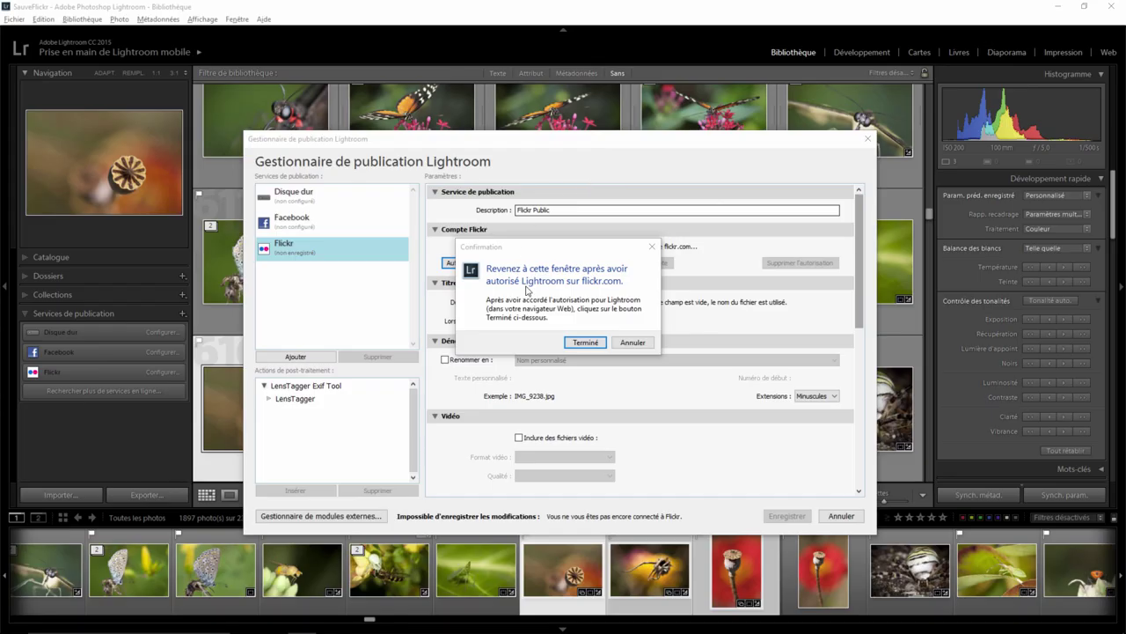
# Step: Finish the Flickr authorisation and save the Flickr Public publish service
pyautogui.click(587, 343)
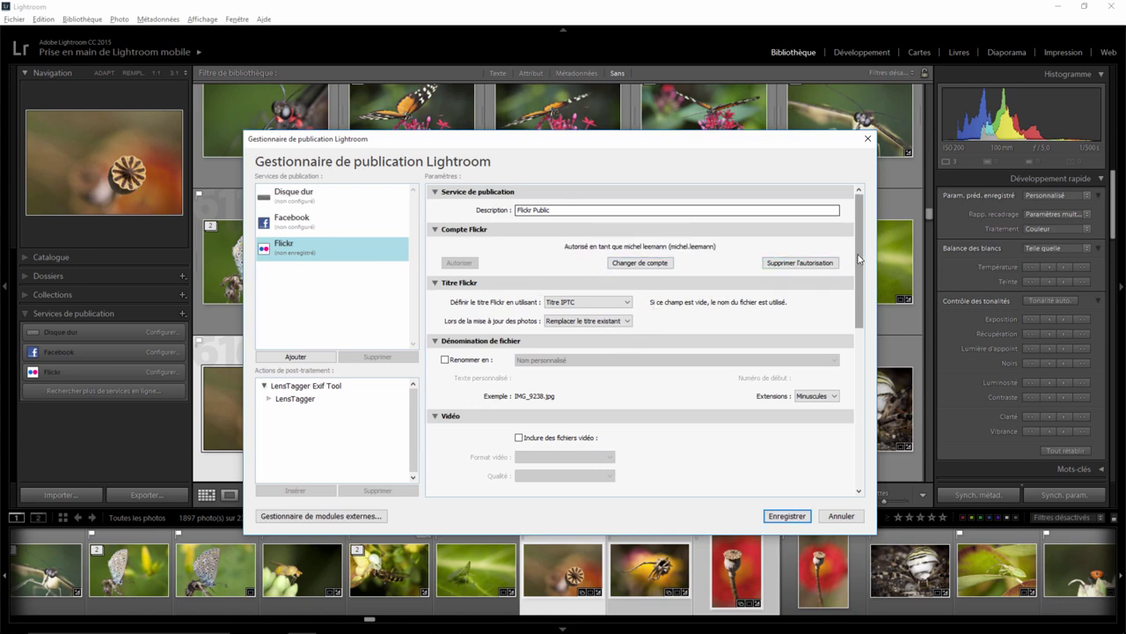
pyautogui.moveTo(859, 258)
pyautogui.mouseDown()
pyautogui.moveTo(864, 415)
pyautogui.moveTo(855, 383)
pyautogui.mouseUp()
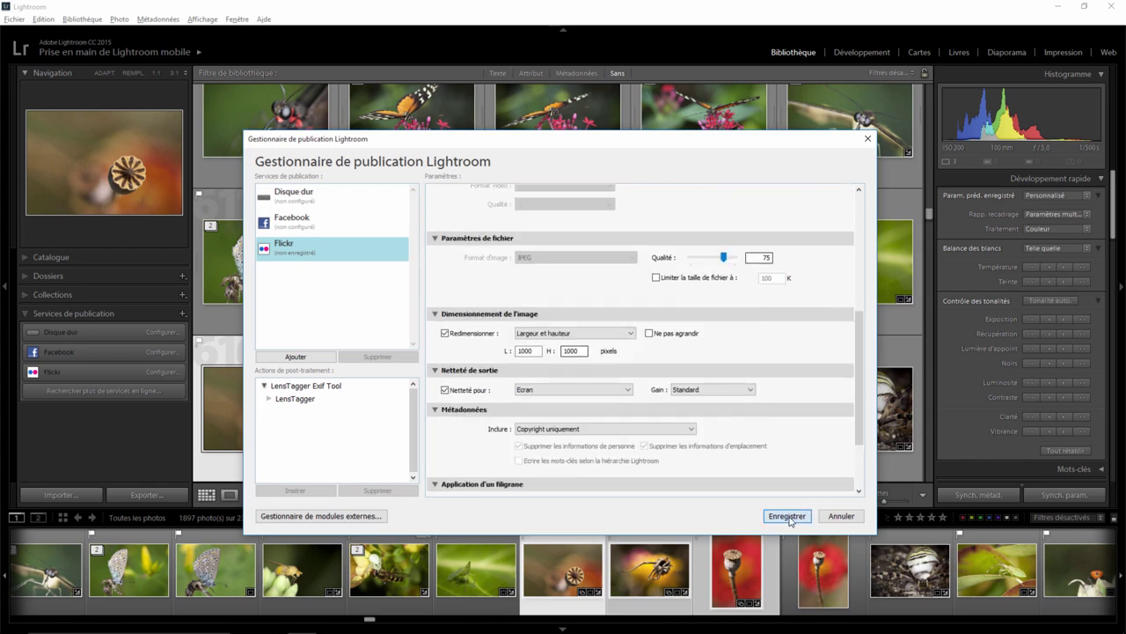
pyautogui.click(788, 517)
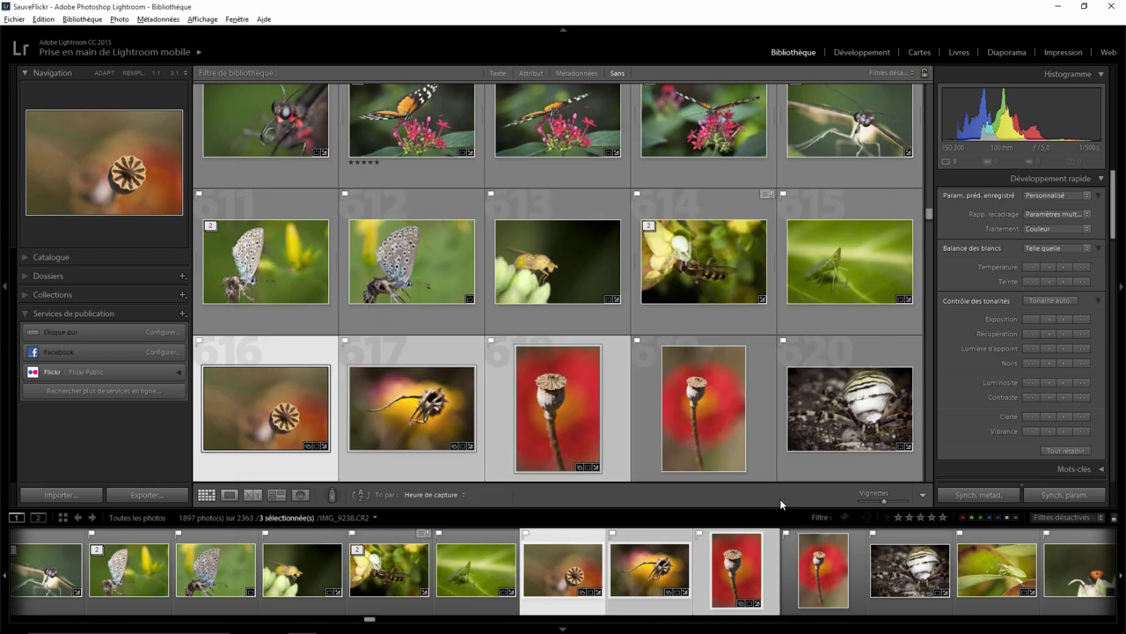
# Step: Create a Flickr album 'Rouge' containing the three selected poppy and seed-head photos
pyautogui.click(278, 356)
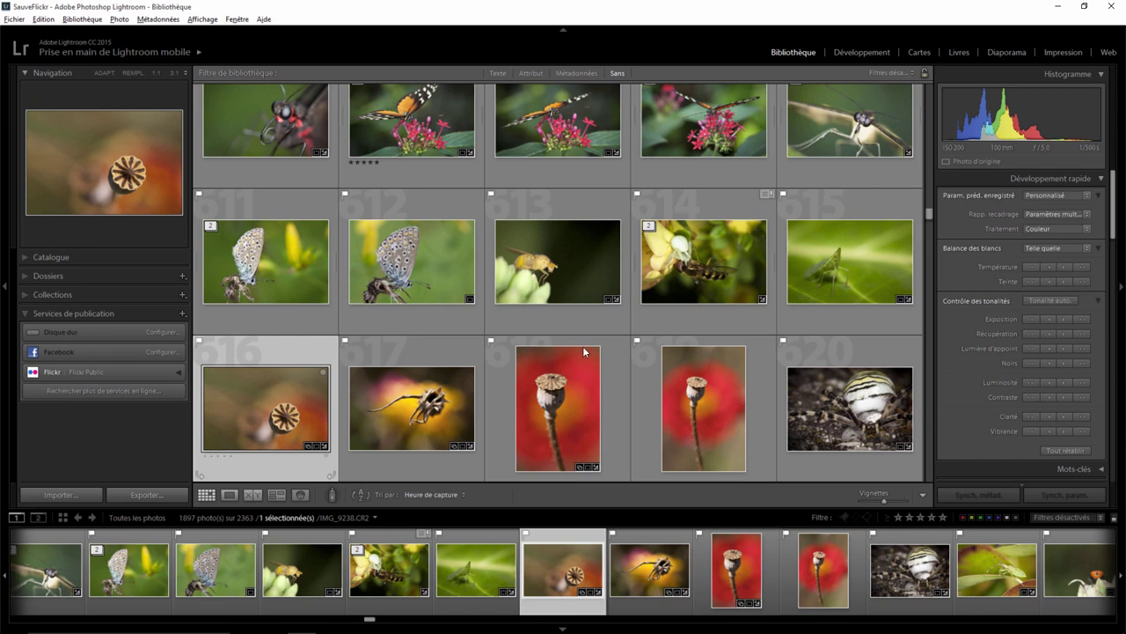
pyautogui.click(178, 371)
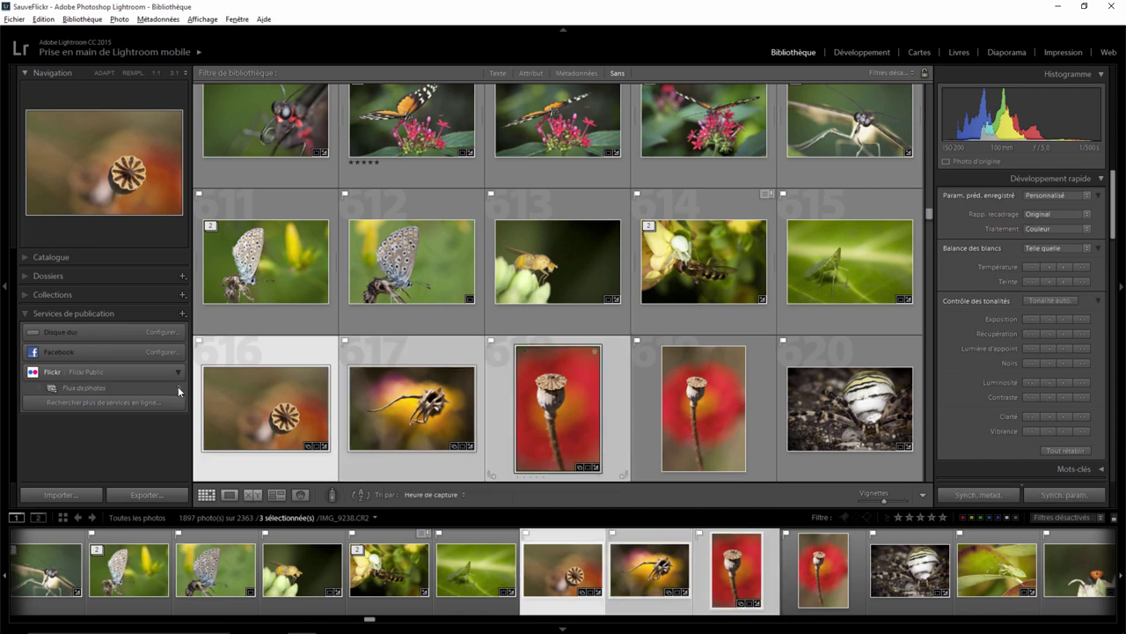
pyautogui.rightClick(136, 385)
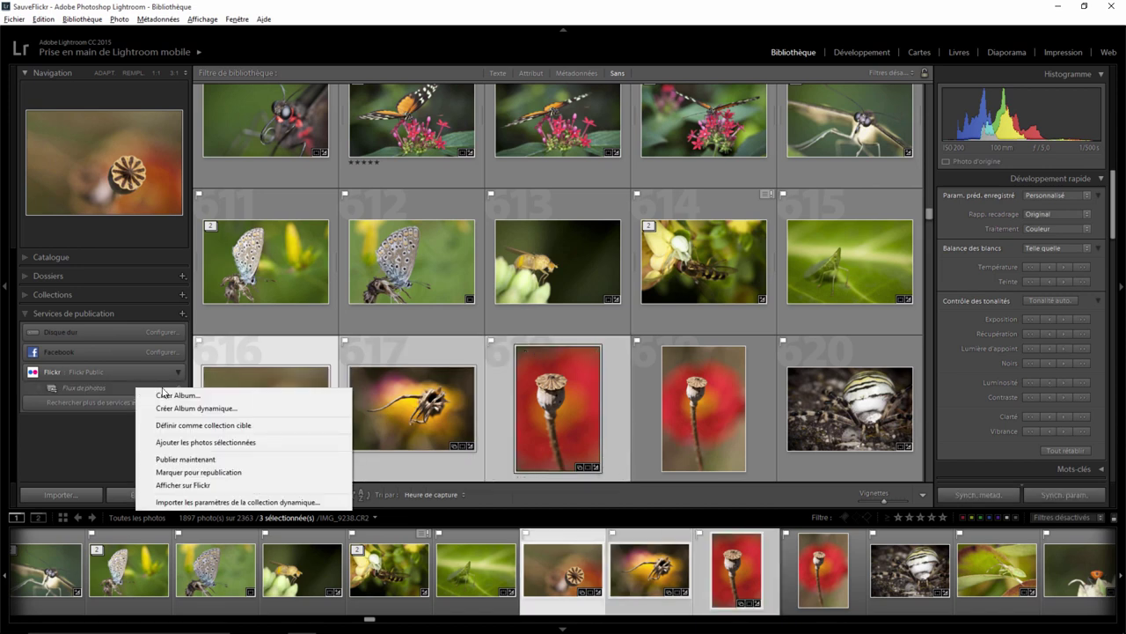
pyautogui.click(173, 401)
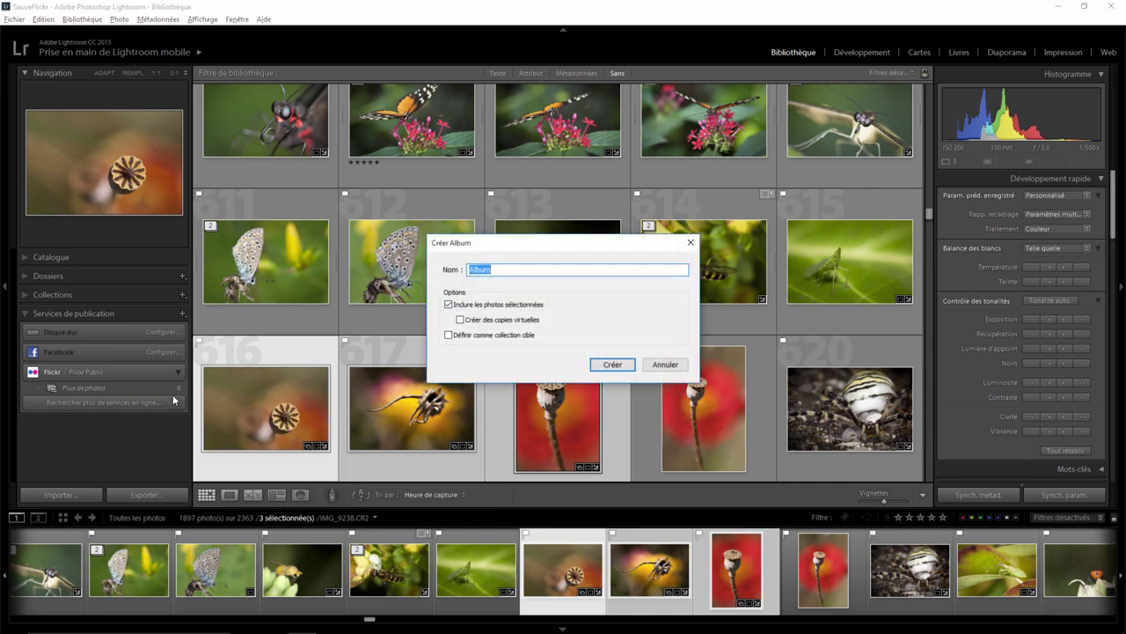
pyautogui.write('Rouge')
pyautogui.click(612, 364)
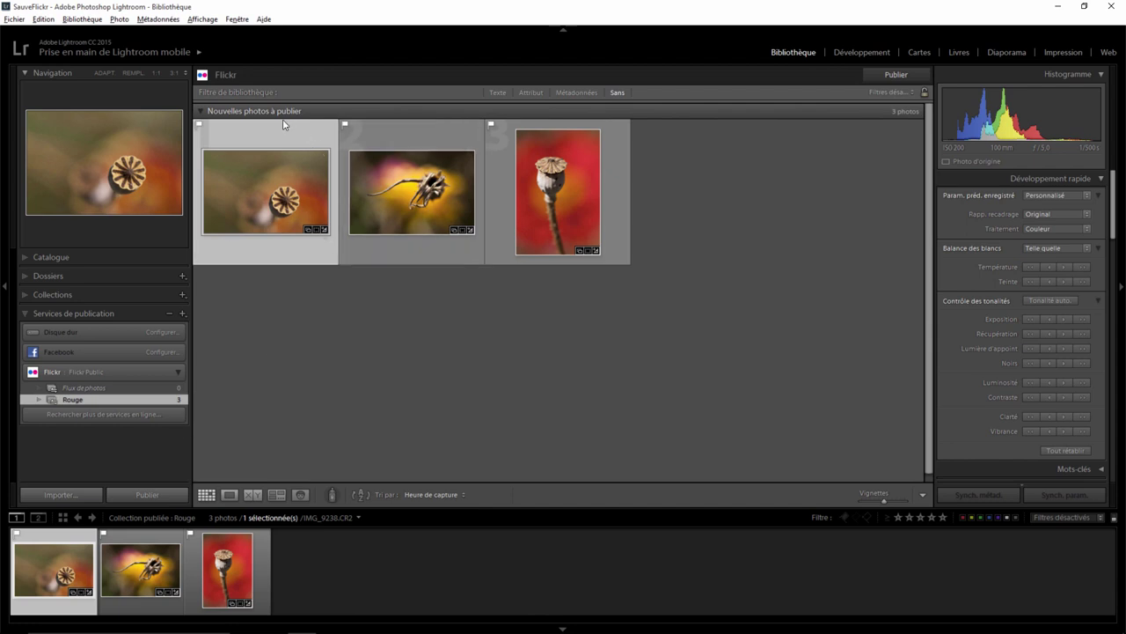
# Step: Publish the Rouge album's three photos to Flickr with Publier maintenant
pyautogui.rightClick(95, 401)
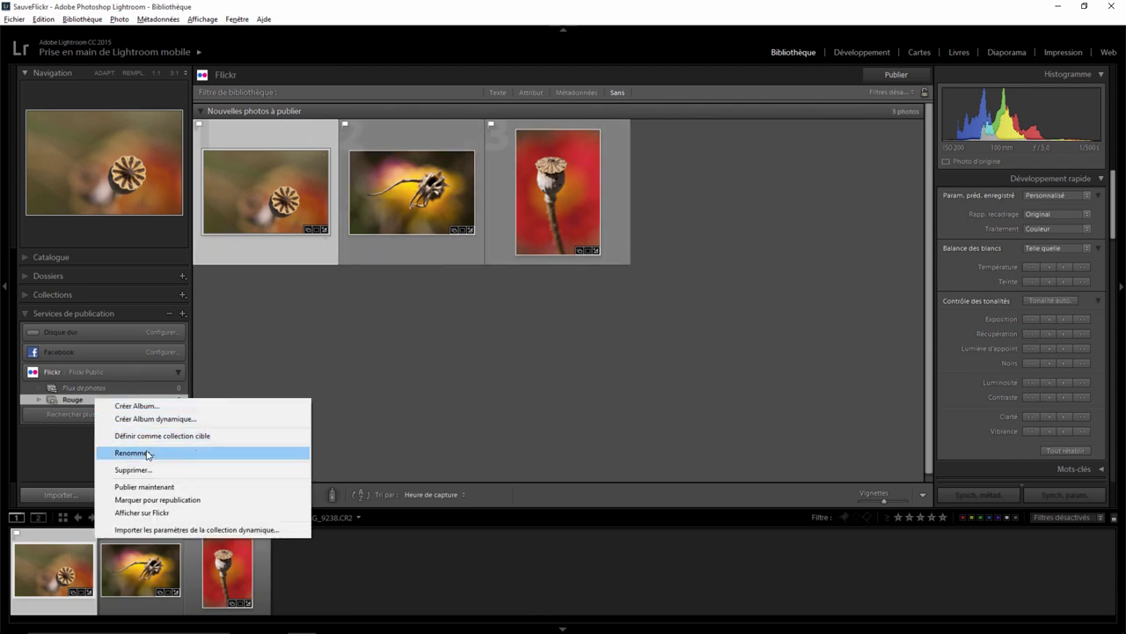
pyautogui.click(149, 487)
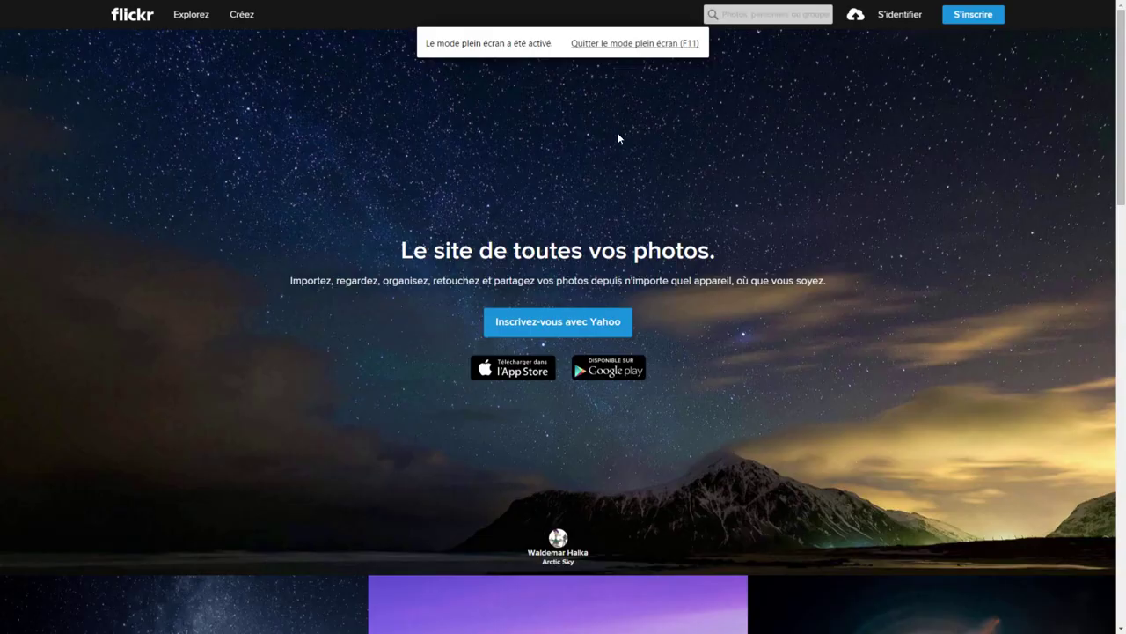
# Step: Sign in to Flickr and go to your own photostream pages
pyautogui.click(899, 16)
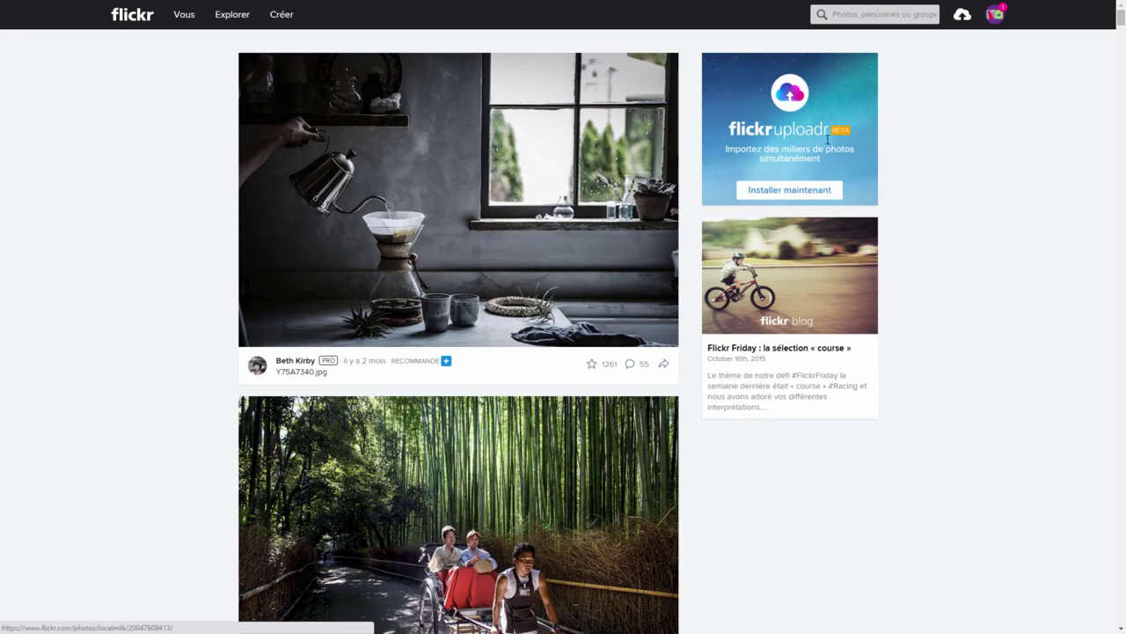
pyautogui.click(996, 15)
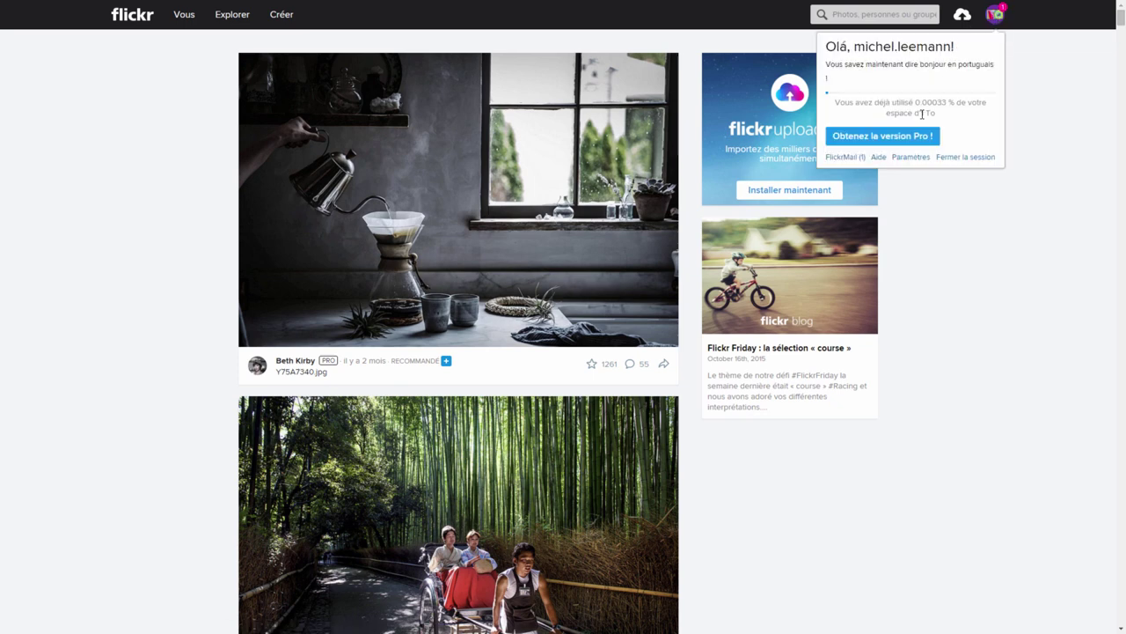
pyautogui.click(927, 248)
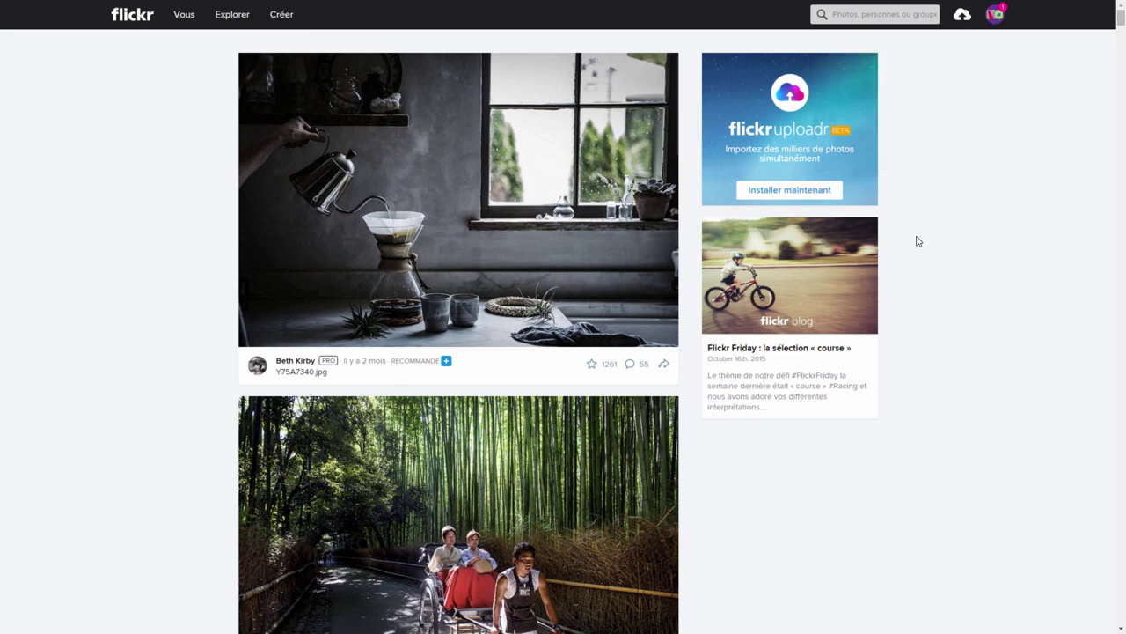
pyautogui.click(186, 18)
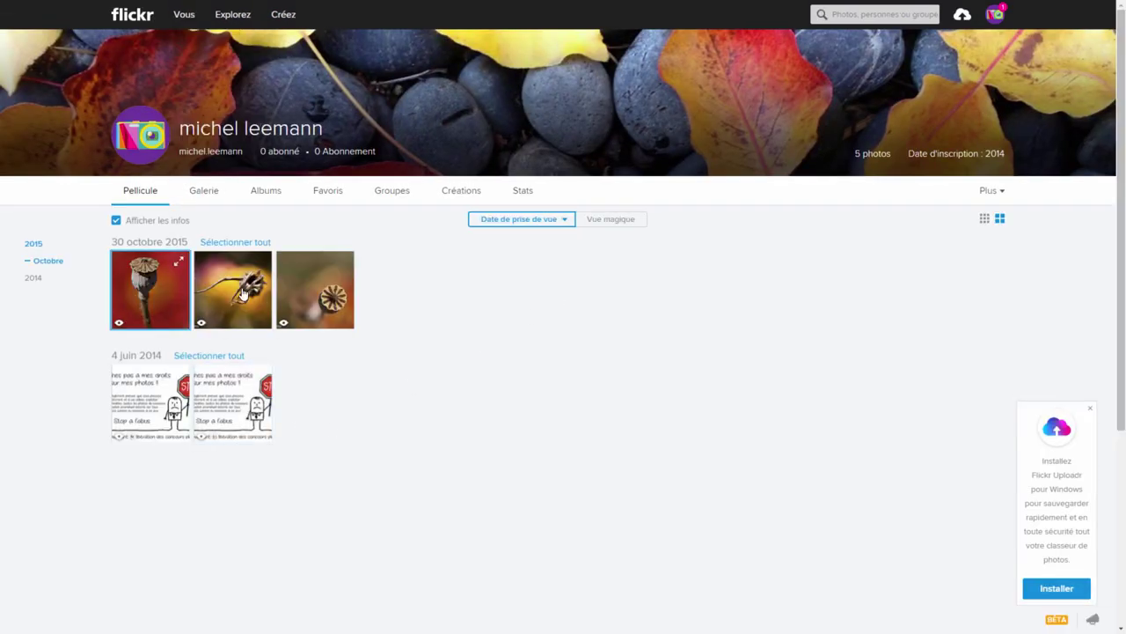
pyautogui.moveTo(150, 290)
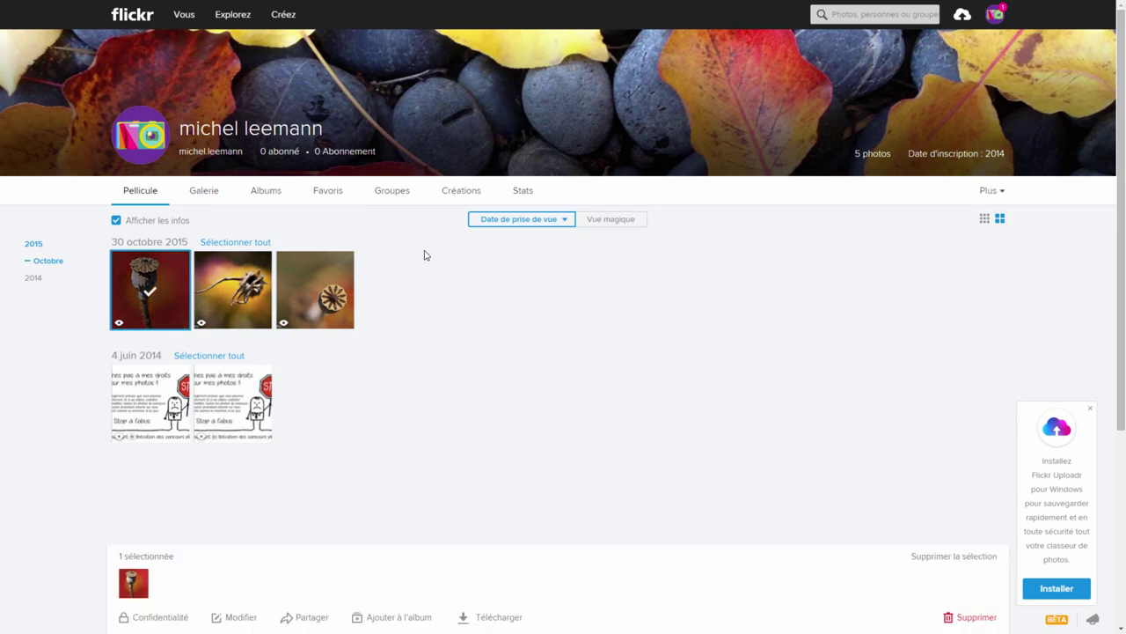
# Step: View the uploaded Rouge photos full size, browsing between them
pyautogui.doubleClick(149, 291)
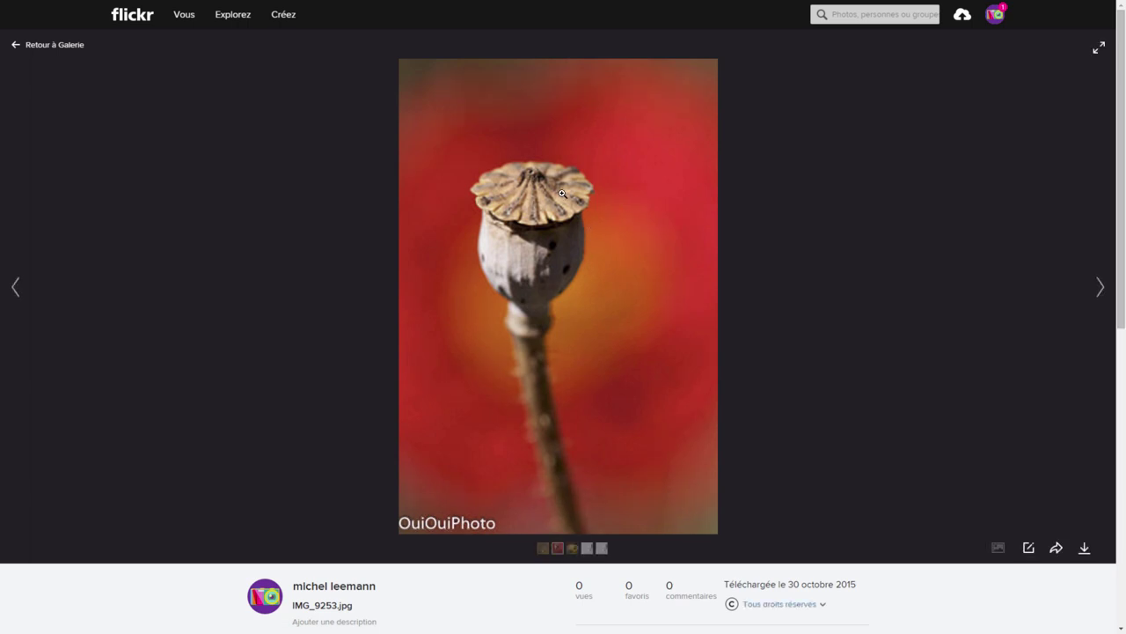
pyautogui.click(1100, 289)
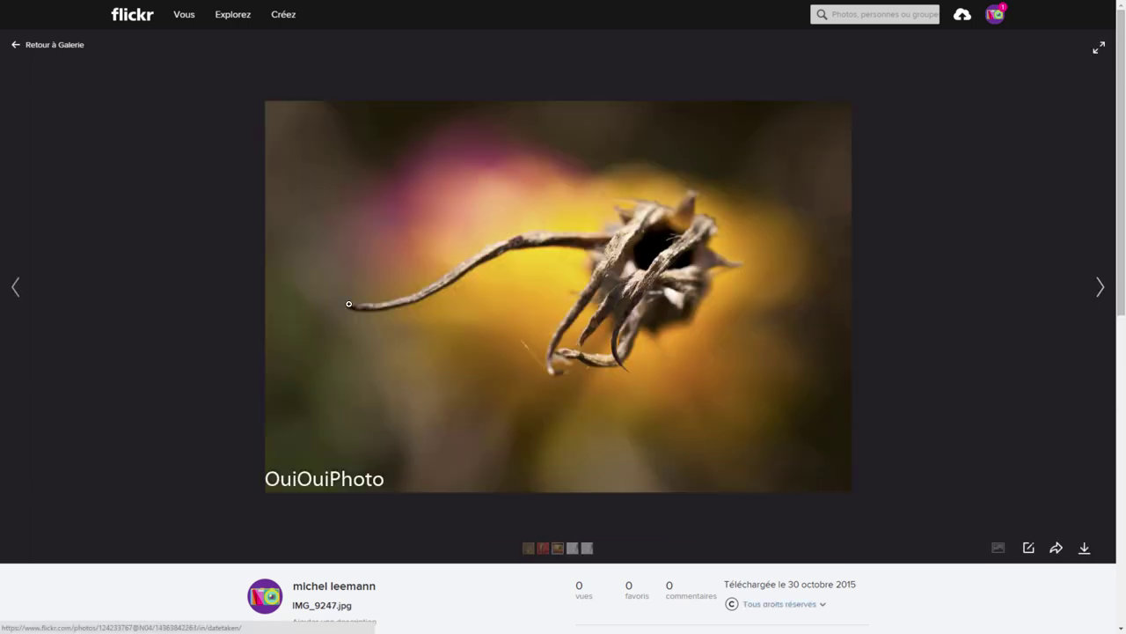
pyautogui.click(20, 290)
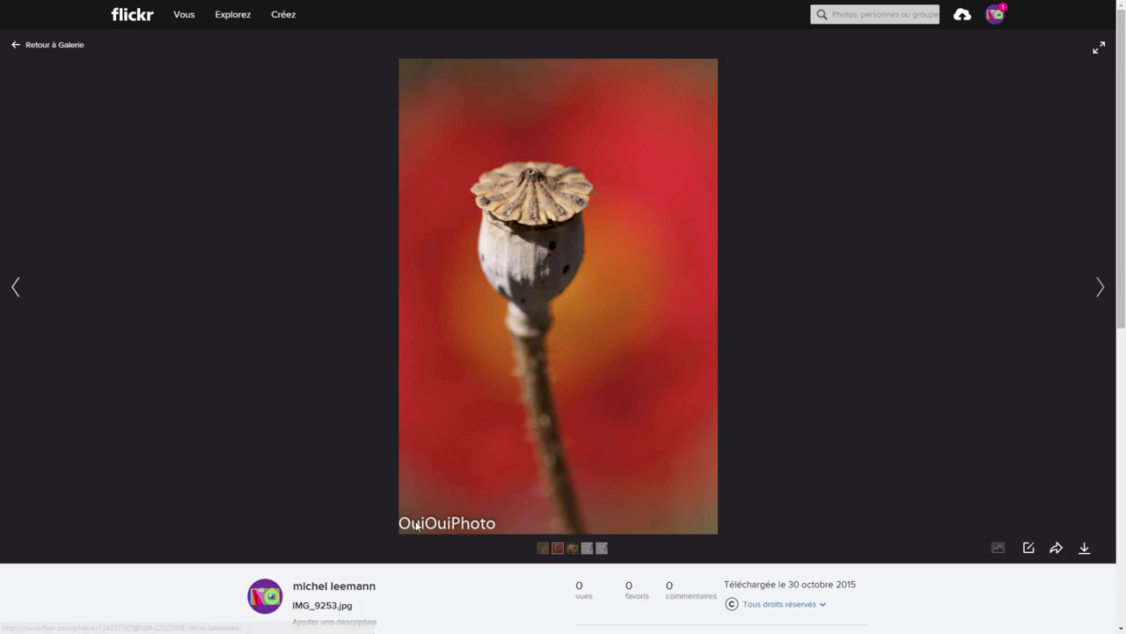
pyautogui.click(18, 287)
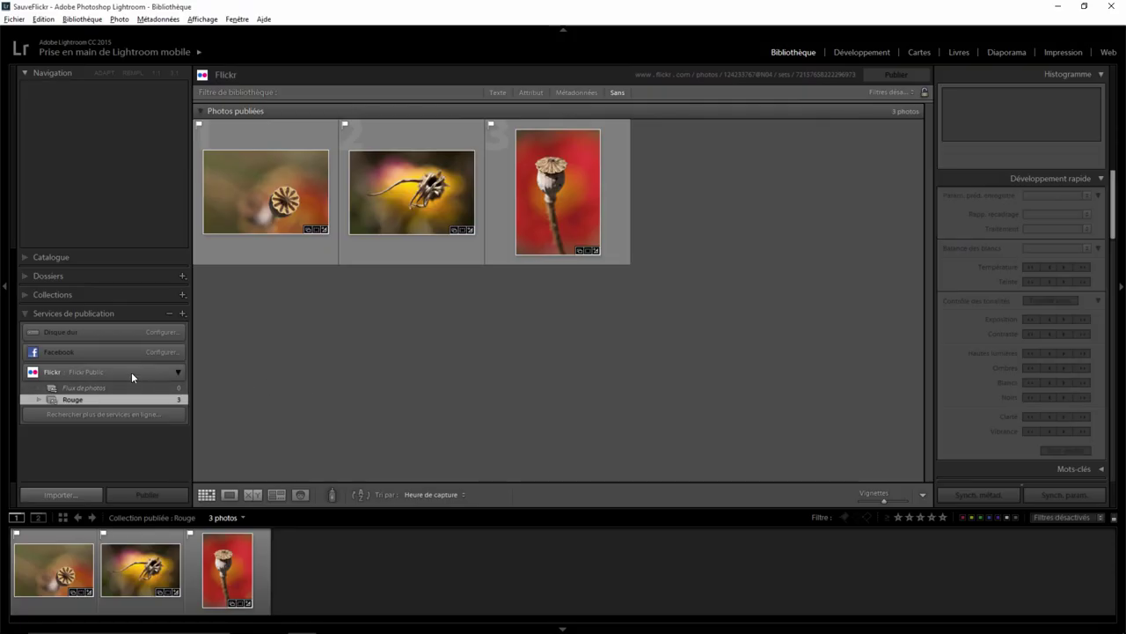
# Step: Create another Flickr publish service described as 'Flickr Privé'
pyautogui.rightClick(133, 376)
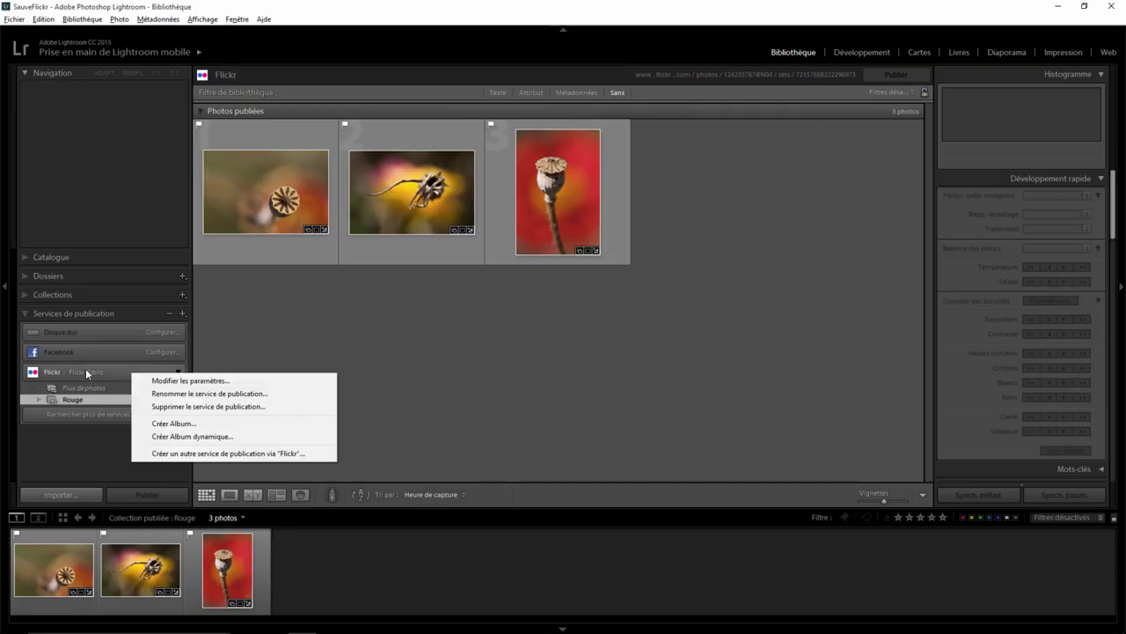
pyautogui.click(195, 456)
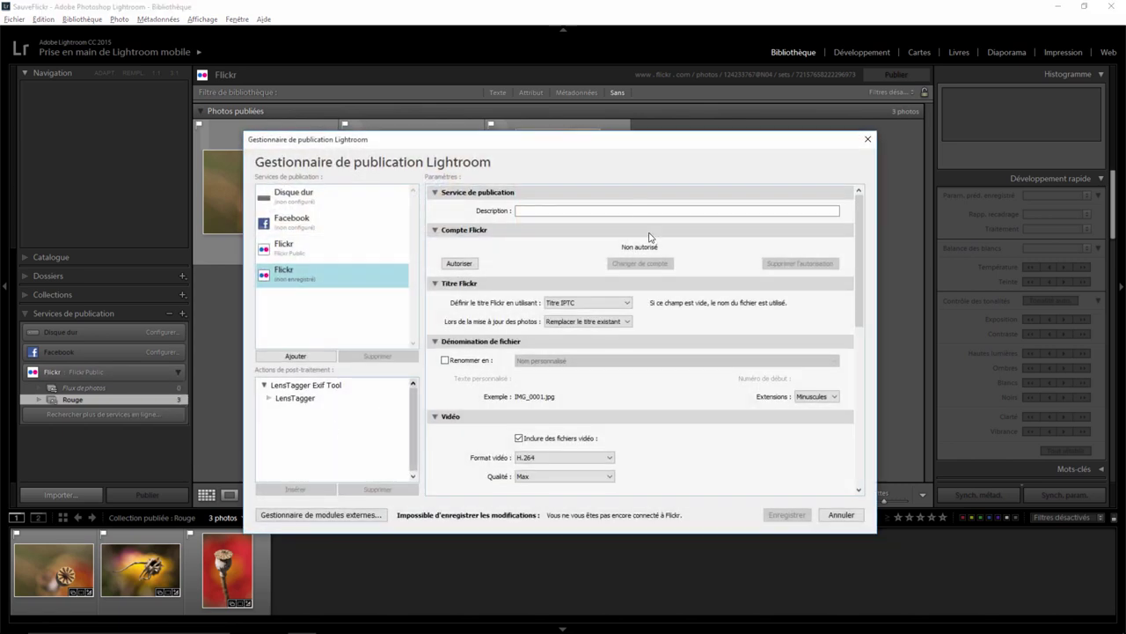
pyautogui.click(550, 212)
pyautogui.write('Flickr Privé')
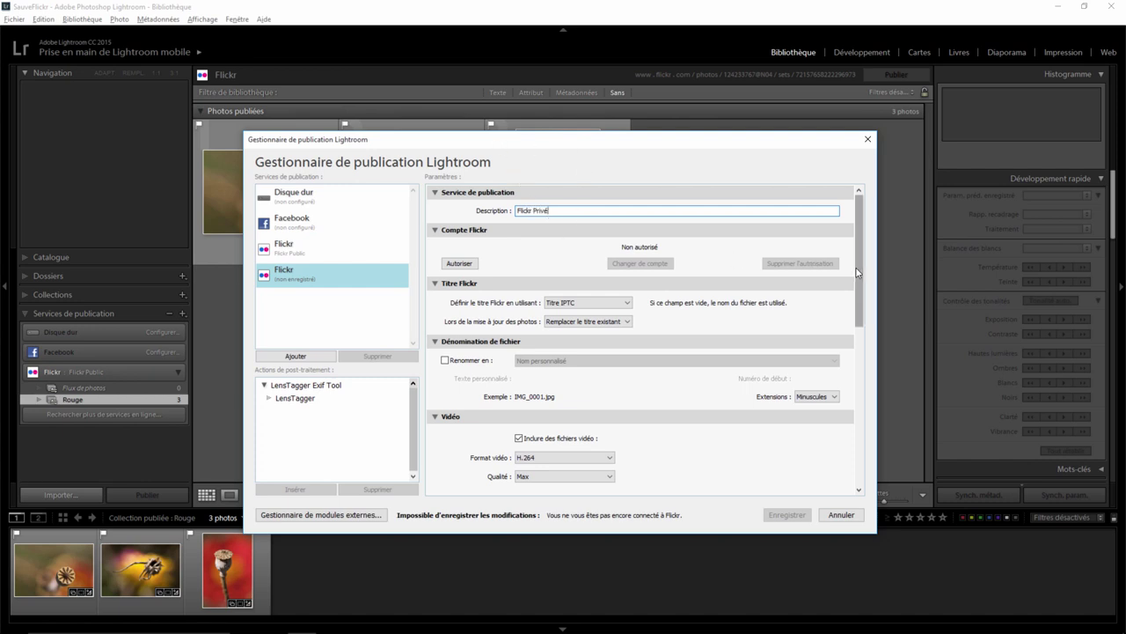
pyautogui.moveTo(857, 270); pyautogui.dragTo(858, 282)
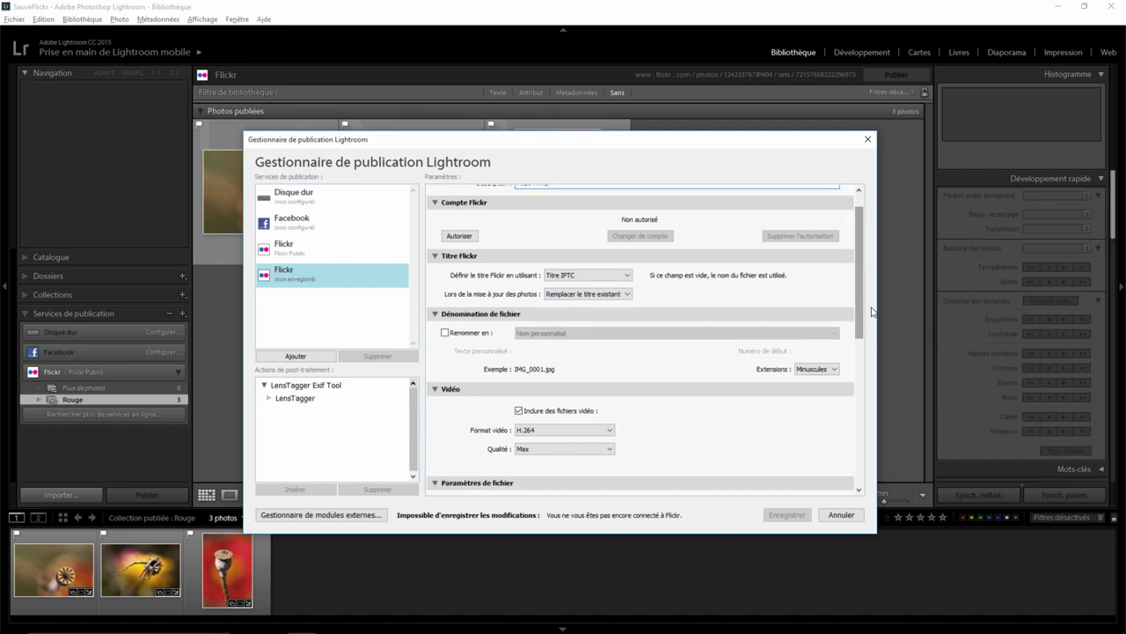
pyautogui.scroll(-3, 724, 344)
# Step: Exclude videos, set quality to 100 and sharpen output for screen
pyautogui.click(519, 317)
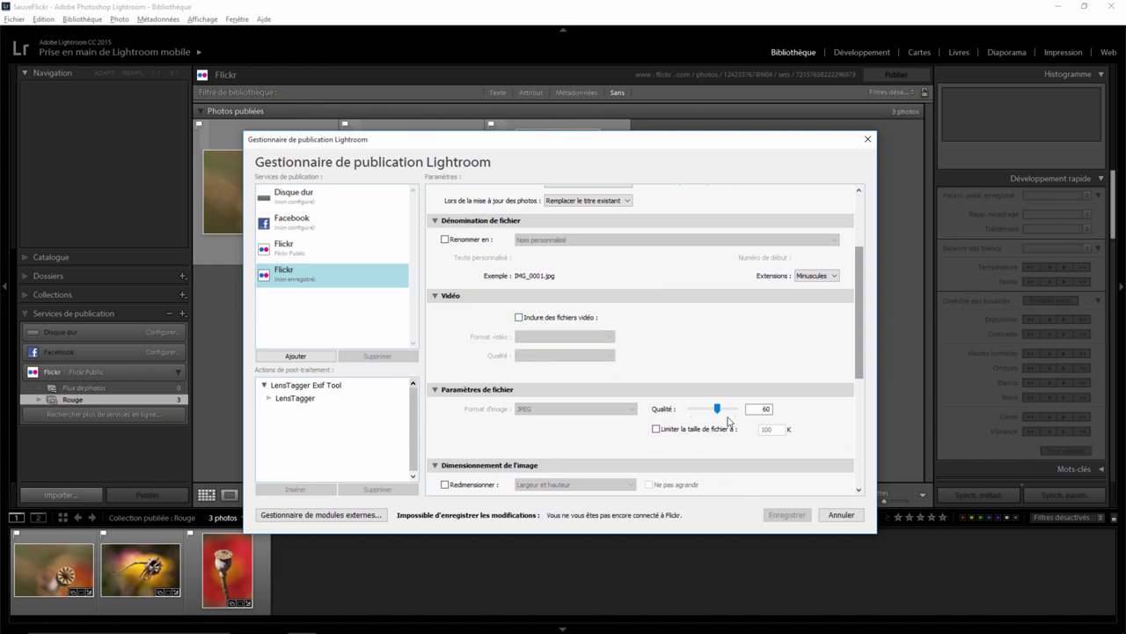
pyautogui.moveTo(719, 410); pyautogui.dragTo(736, 410)
pyautogui.moveTo(861, 356); pyautogui.dragTo(850, 425)
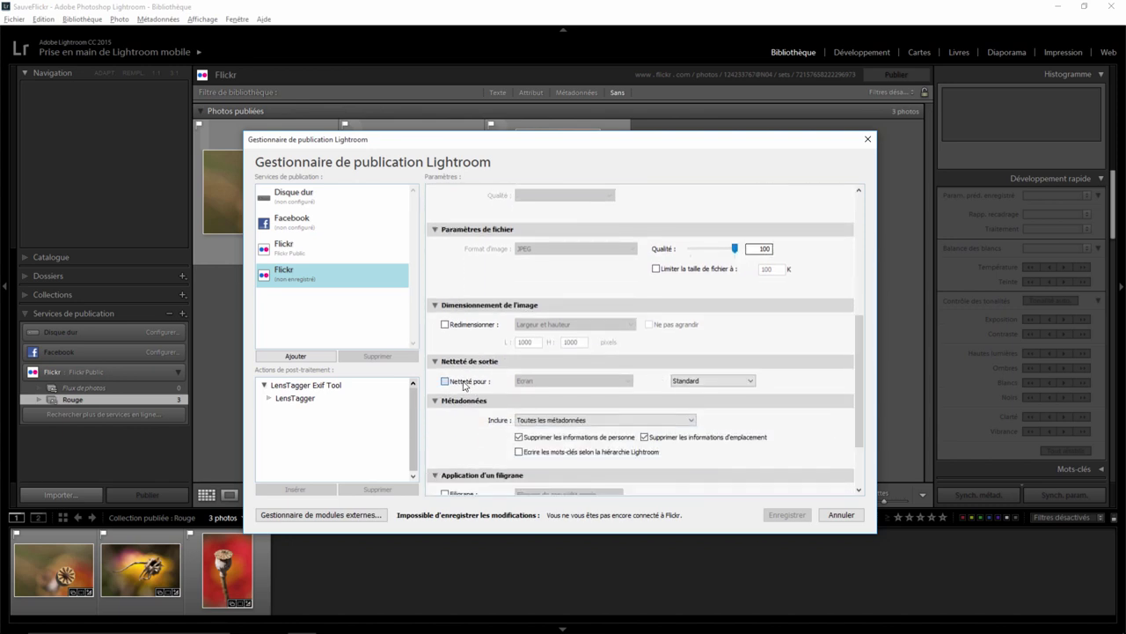
pyautogui.click(467, 381)
# Step: Keep people and location metadata and set upload privacy to private
pyautogui.scroll(-1, 862, 381)
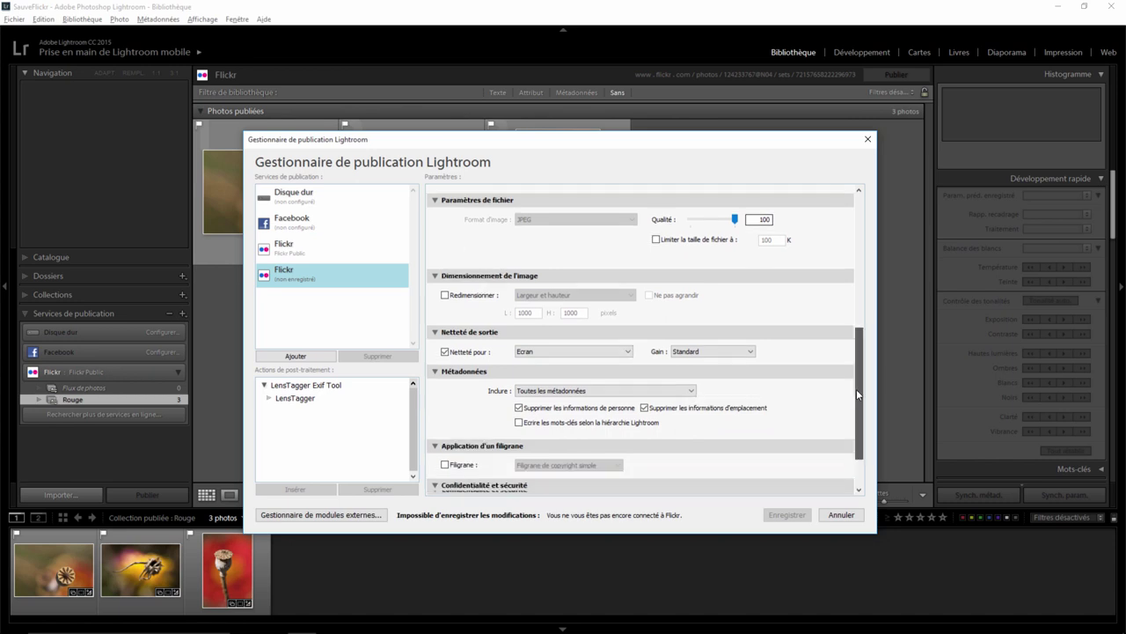
pyautogui.scroll(-1, 856, 389)
pyautogui.click(556, 377)
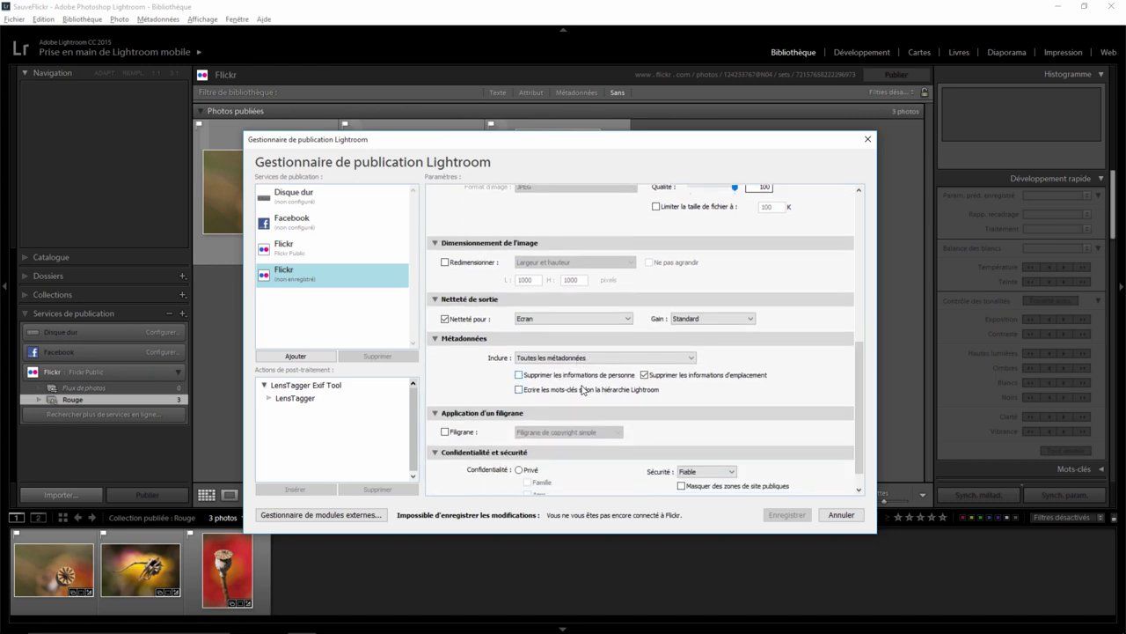
pyautogui.click(644, 376)
pyautogui.scroll(-1, 859, 384)
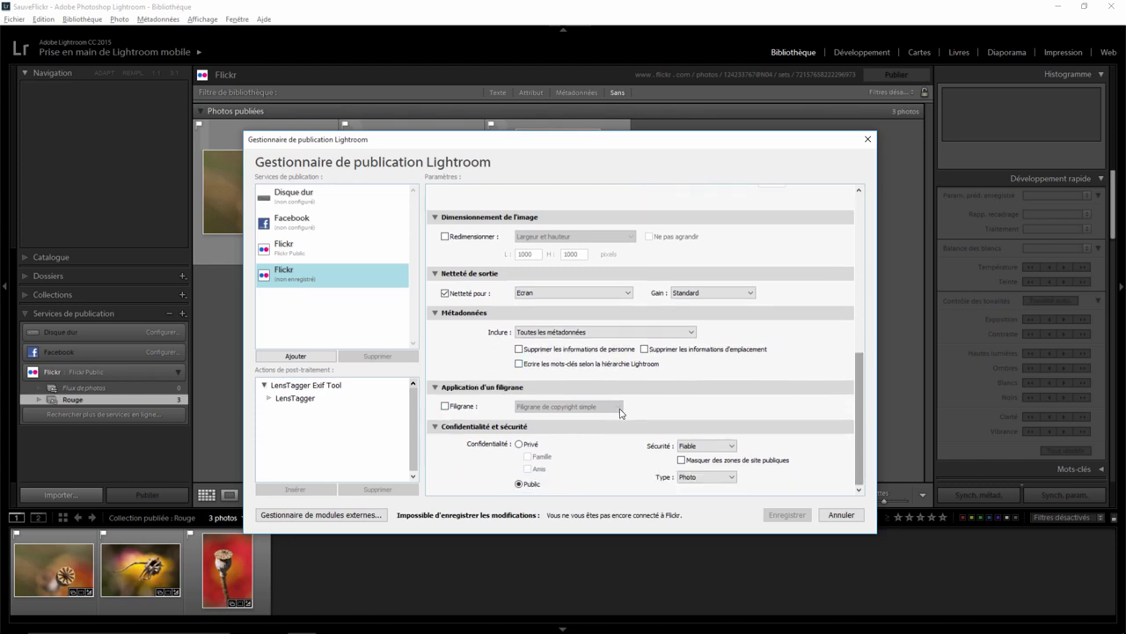
pyautogui.click(521, 444)
pyautogui.moveTo(863, 389); pyautogui.dragTo(866, 211)
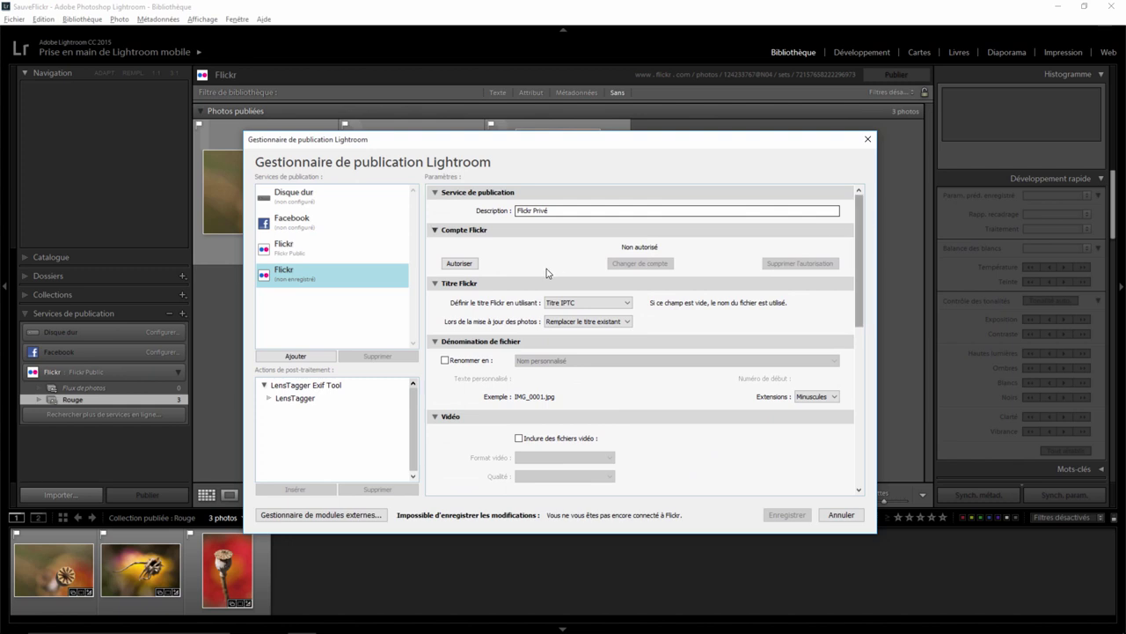
# Step: Request and confirm Flickr authorisation for the Flickr Privé service
pyautogui.click(458, 264)
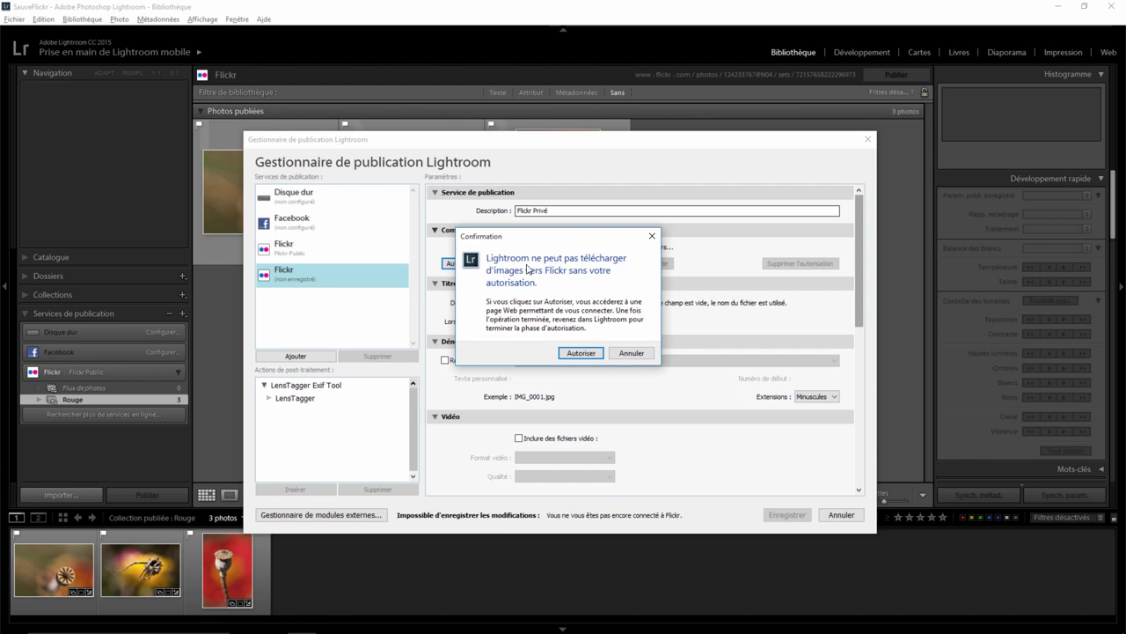
pyautogui.click(581, 353)
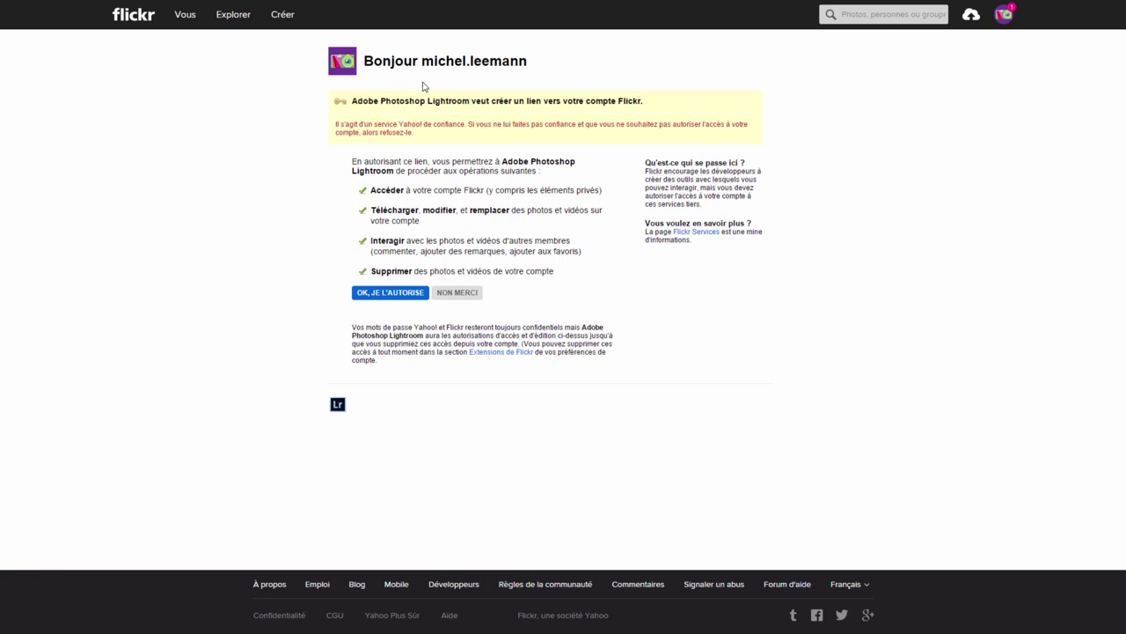
# Step: Grant Lightroom access to the Flickr account and let Chrome launch Lightroom to return authorization
pyautogui.click(393, 296)
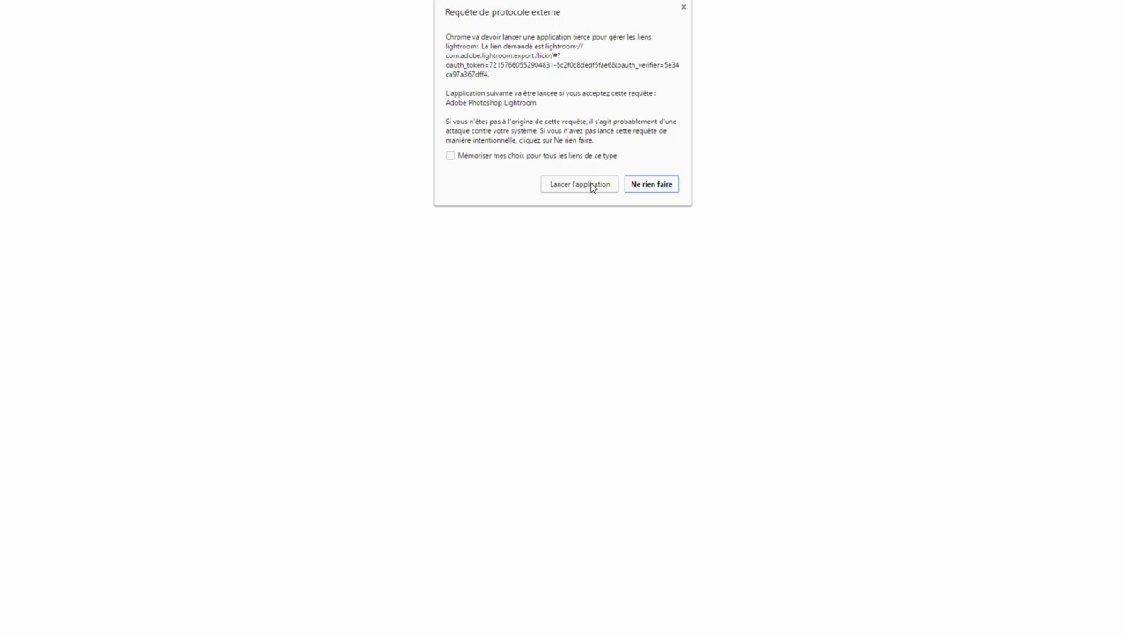
pyautogui.click(579, 184)
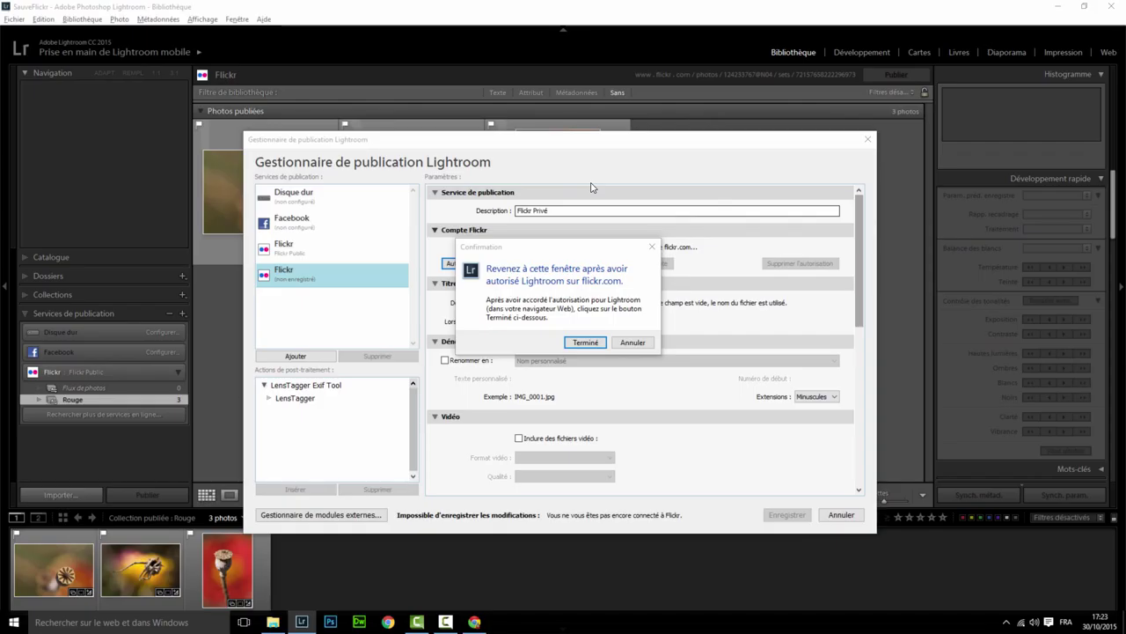
# Step: Confirm the finished Flickr authorization, save the Flickr Privé publish service and expand it
pyautogui.click(591, 343)
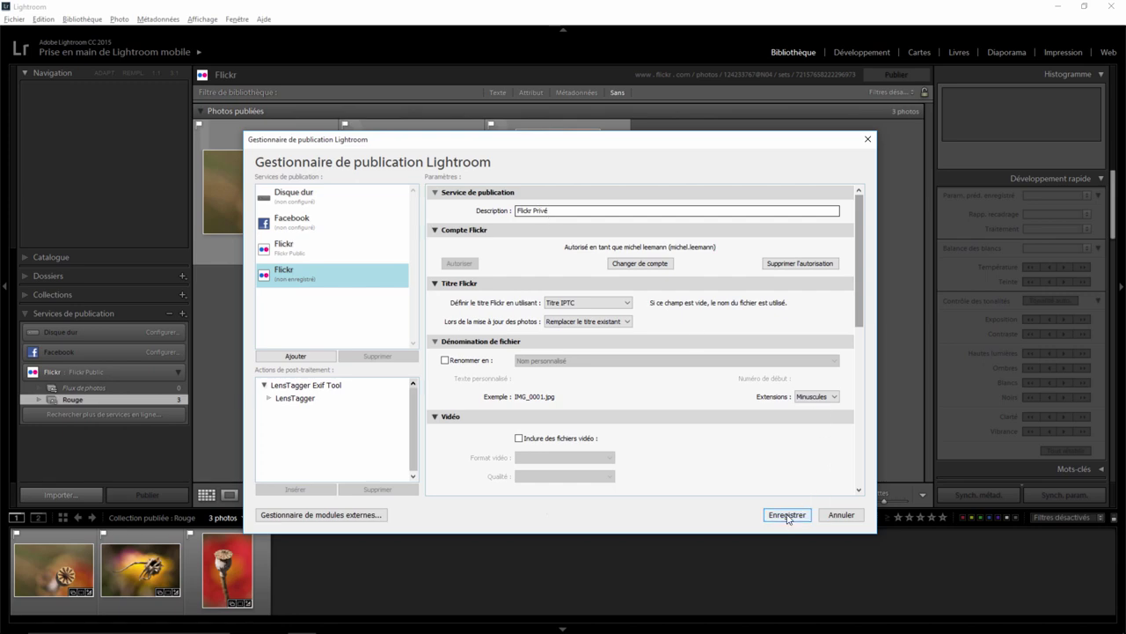
pyautogui.click(787, 515)
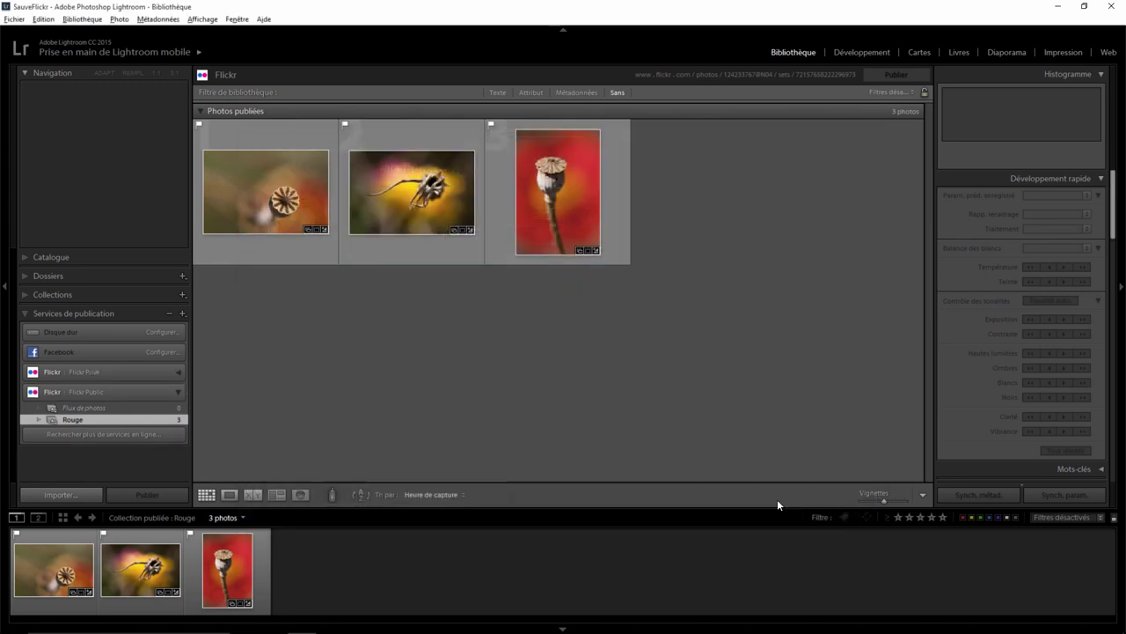
pyautogui.click(177, 372)
# Step: Start a dynamic album named 2014 under Flickr Privé with a capture-date rule
pyautogui.rightClick(138, 387)
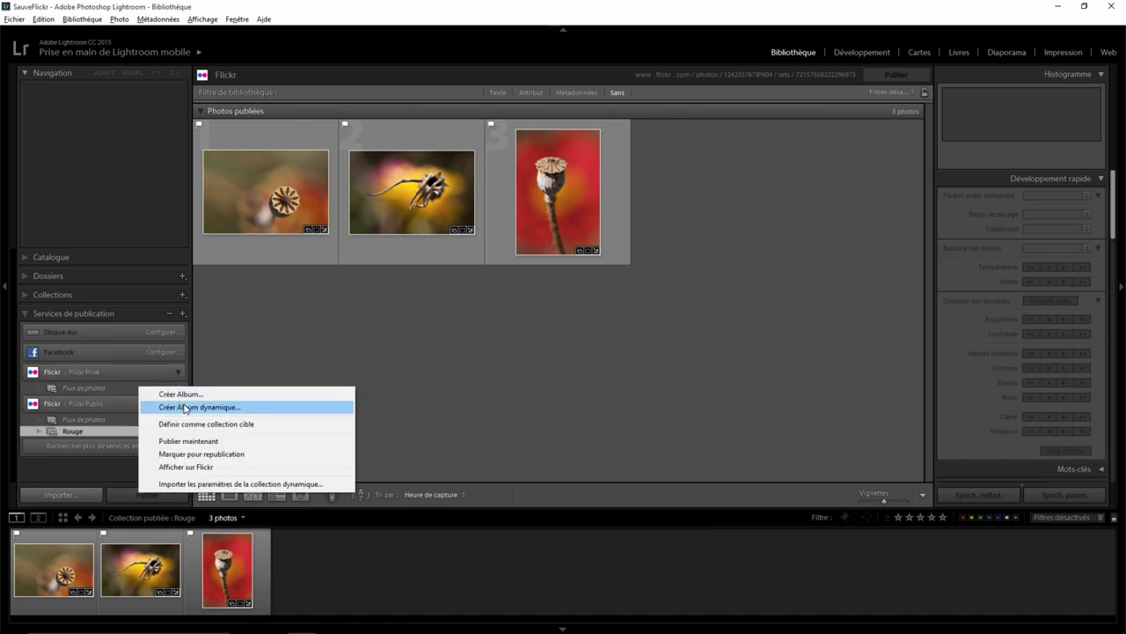
pyautogui.click(185, 407)
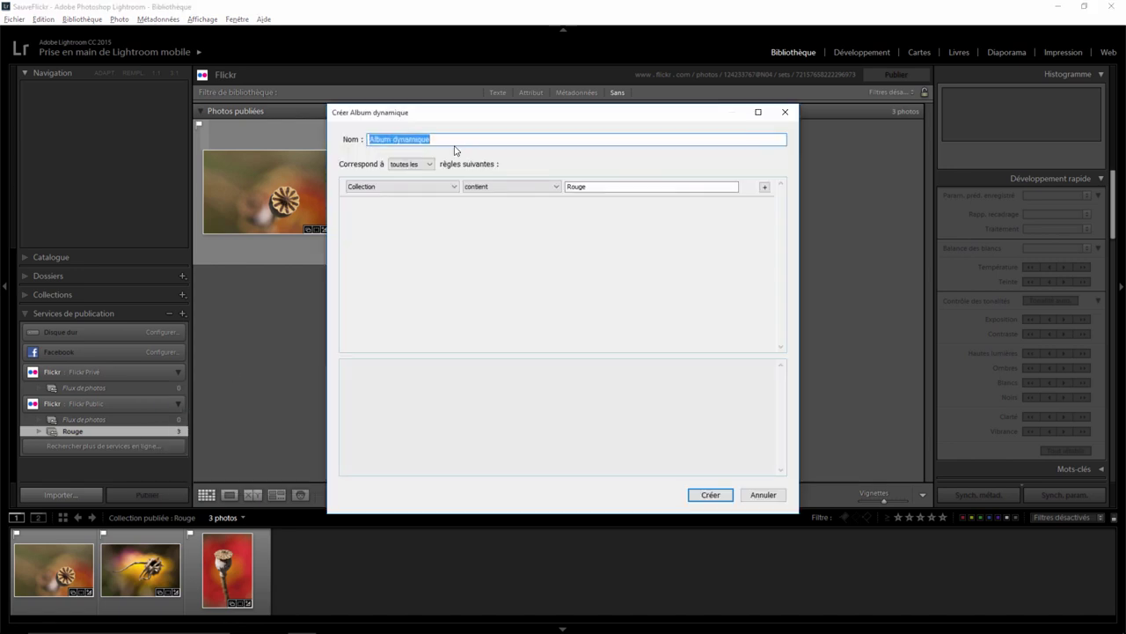
pyautogui.write('2014')
pyautogui.click(422, 188)
pyautogui.moveTo(419, 316)
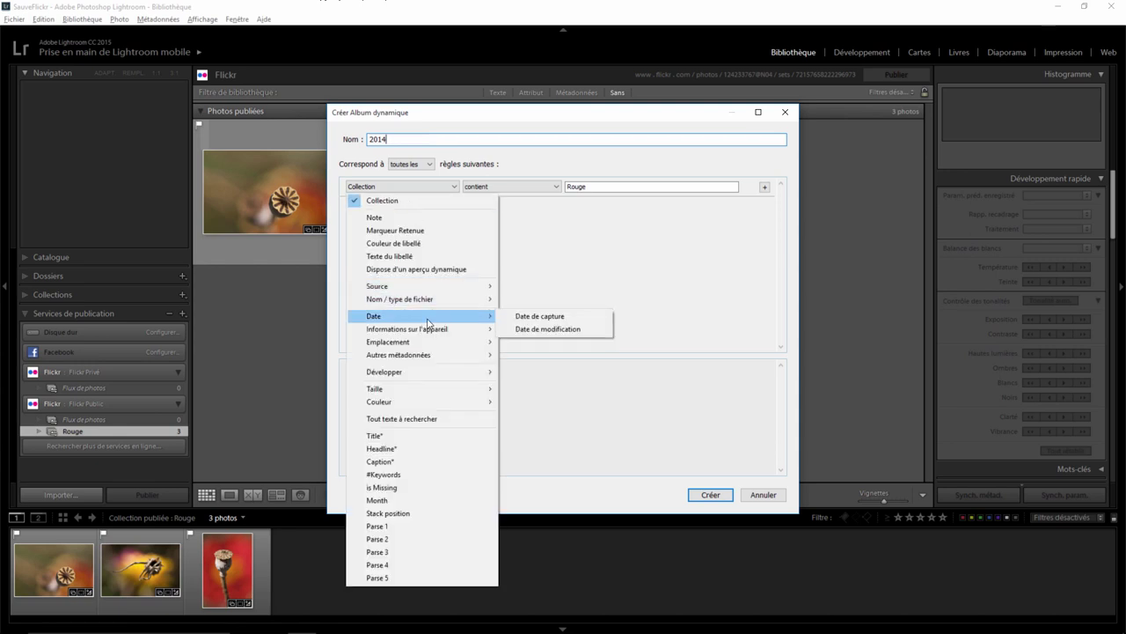
pyautogui.click(536, 318)
# Step: Limit the rule to capture dates 2014-01-01 through 2014-12-31 and create the album
pyautogui.click(539, 187)
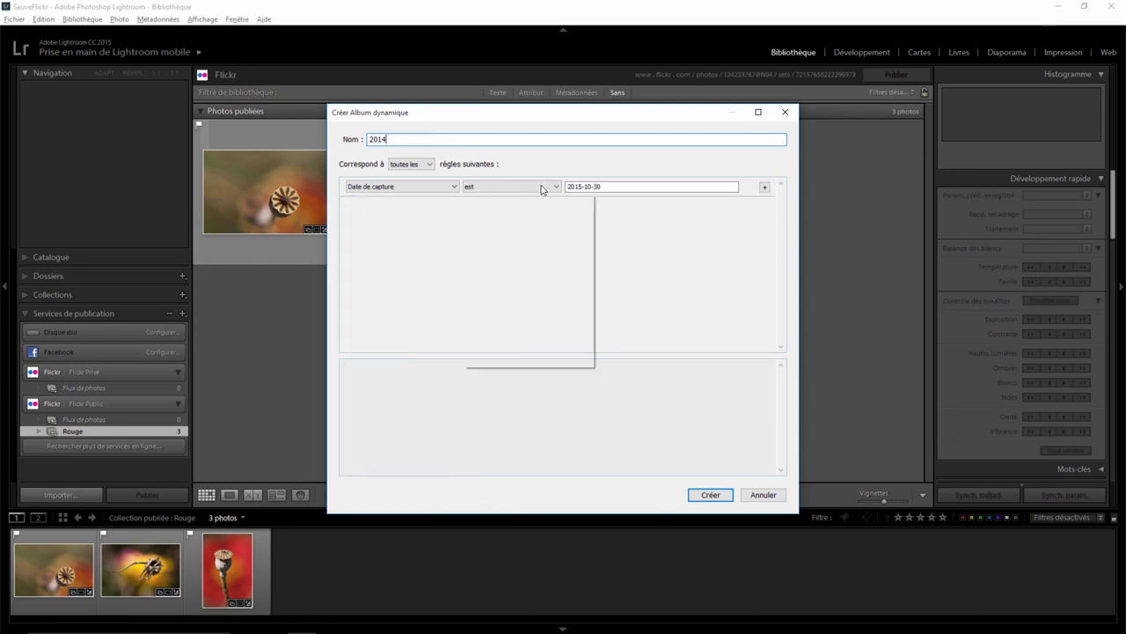
pyautogui.click(528, 290)
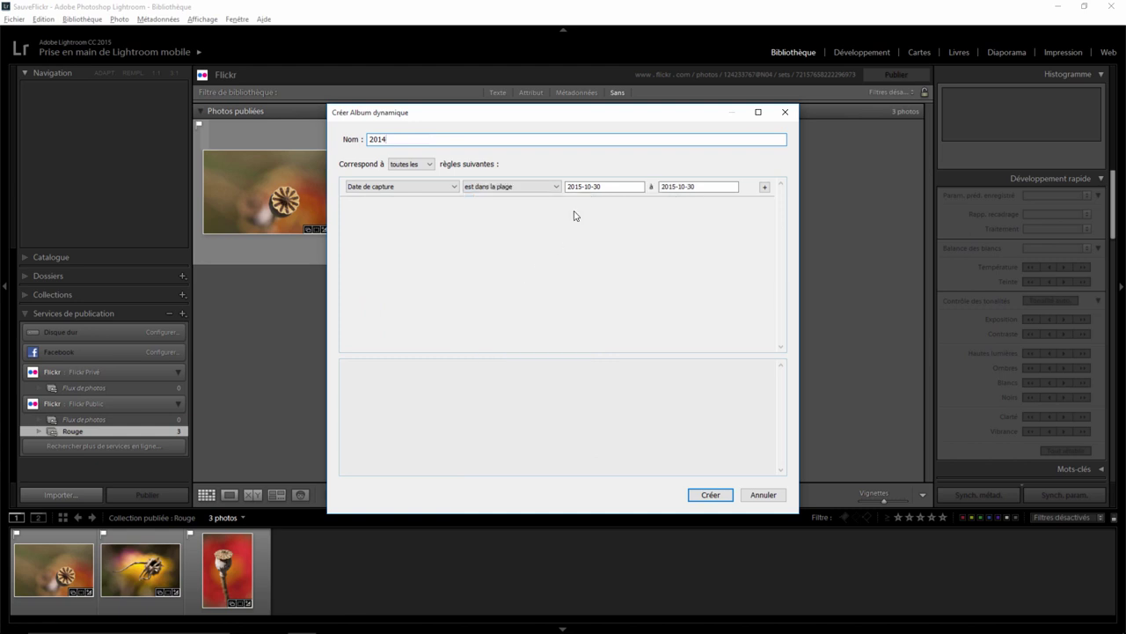
pyautogui.click(612, 187)
pyautogui.write('20')
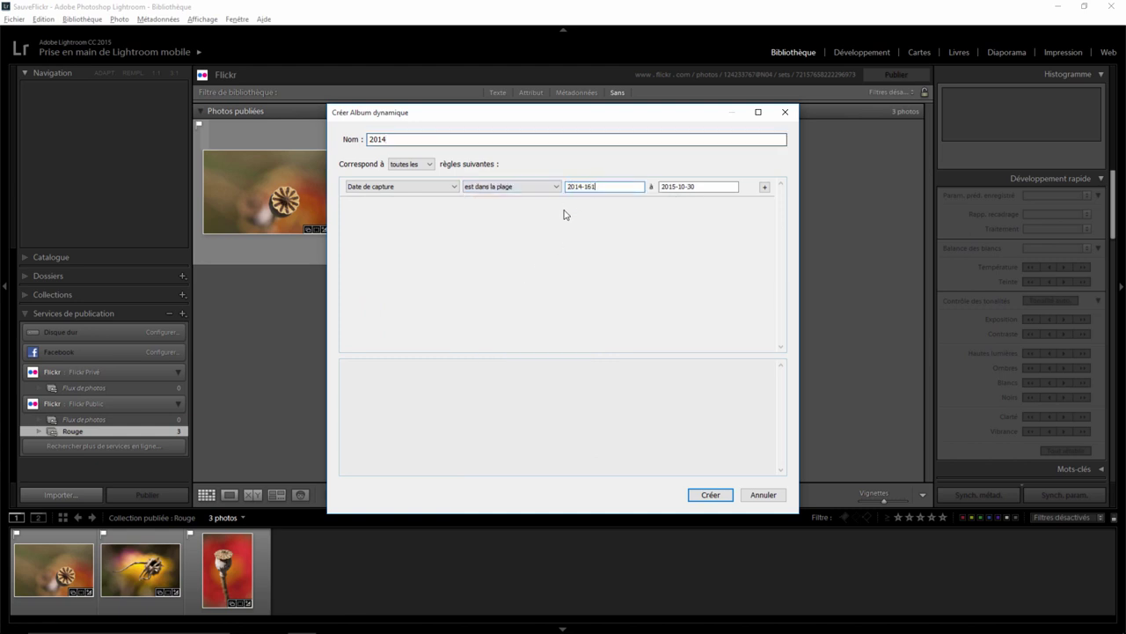
pyautogui.write('1')
pyautogui.press('Tab')
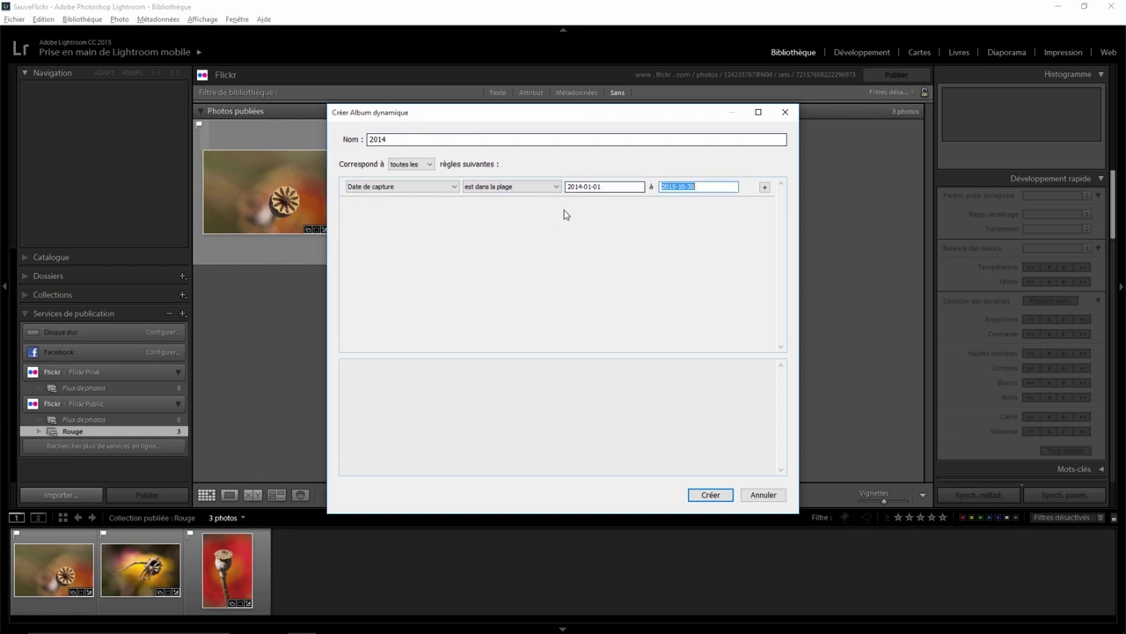
pyautogui.write('2014')
pyautogui.write('-12')
pyautogui.click(710, 495)
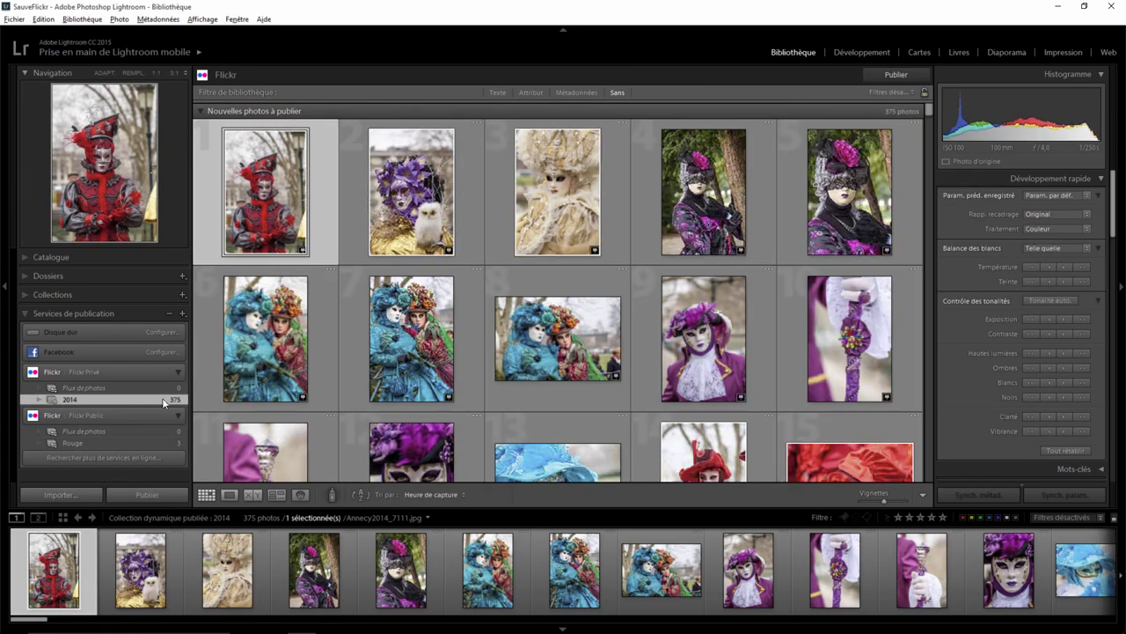
pyautogui.moveTo(265, 192)
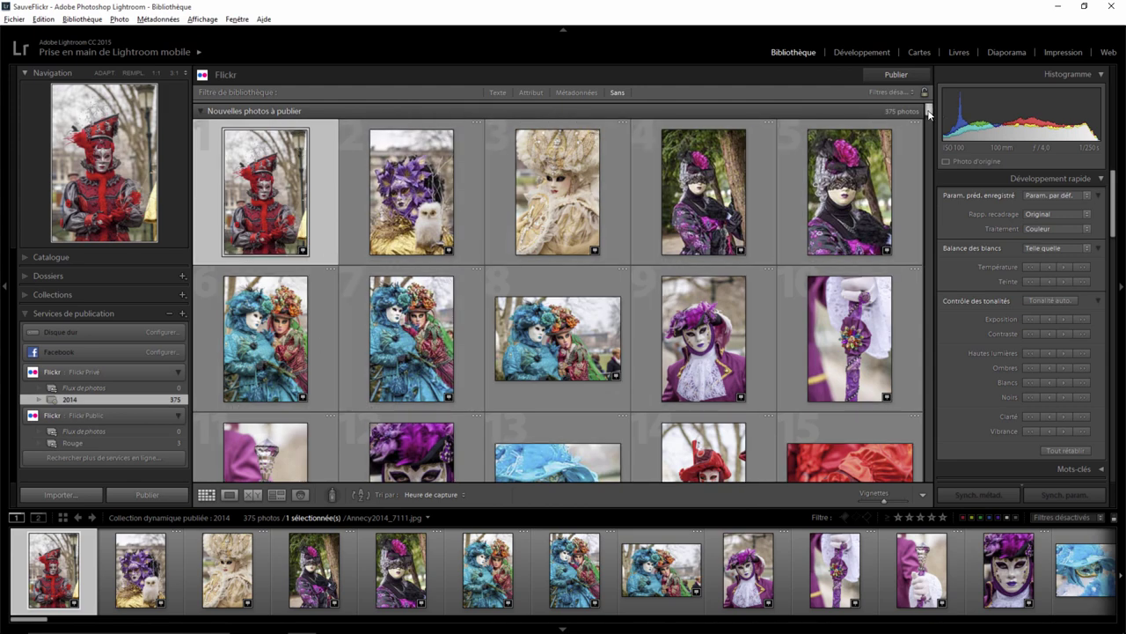
# Step: Publish the 375 photos of the 2014 album to Flickr now
pyautogui.moveTo(928, 115); pyautogui.dragTo(929, 109)
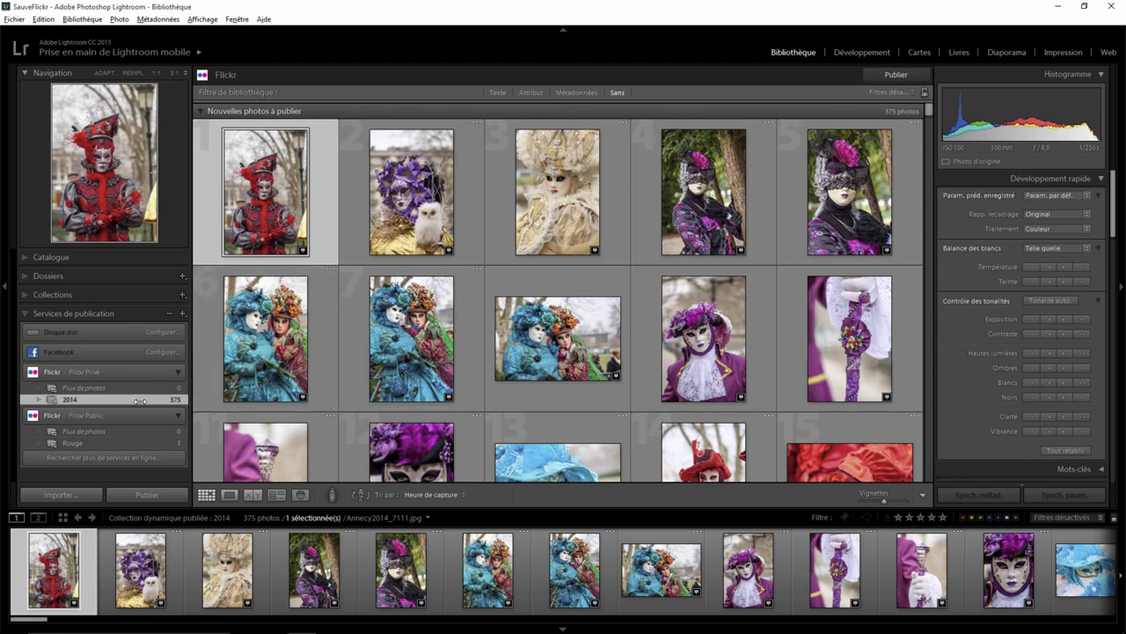
pyautogui.rightClick(136, 399)
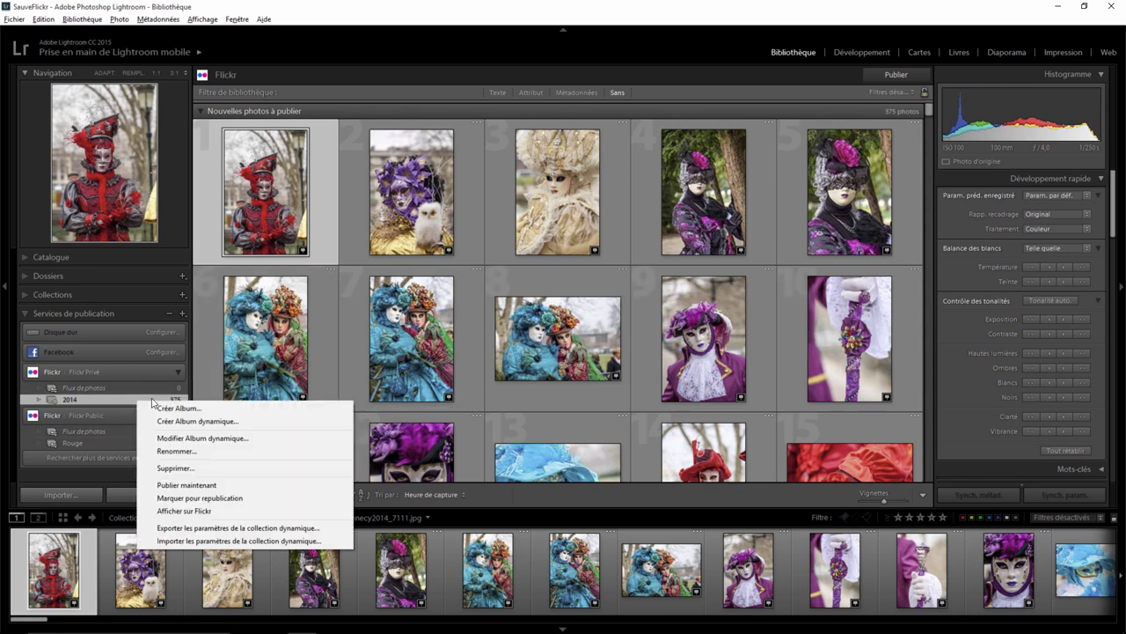
pyautogui.click(198, 485)
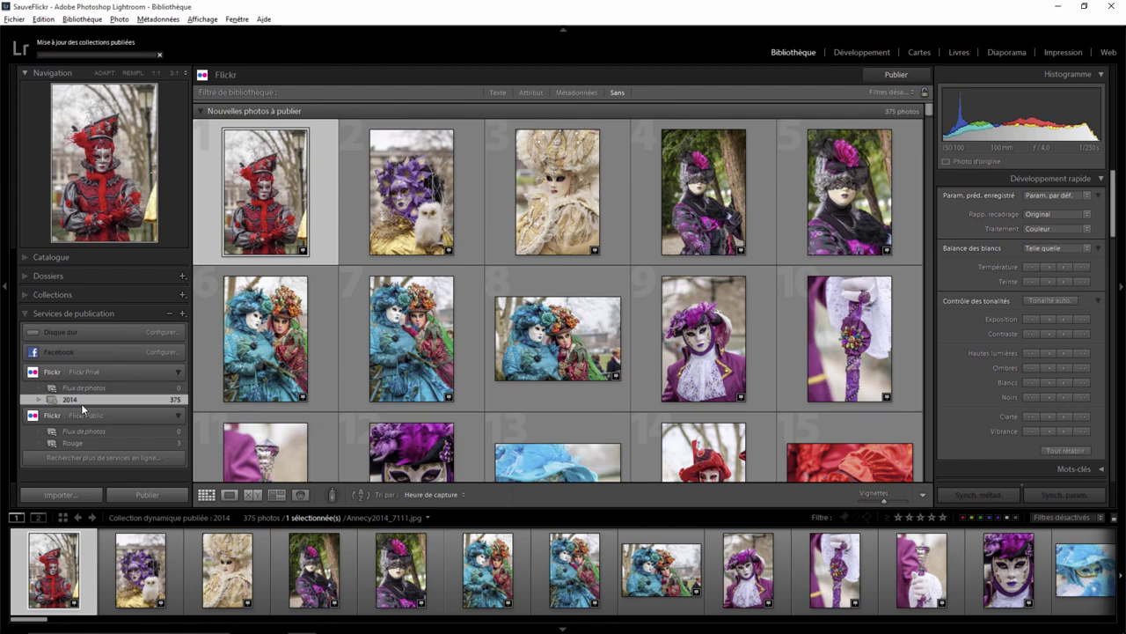
# Step: Create a Flickr Privé dynamic album named 2013 with both capture-date years changed to 2013
pyautogui.rightClick(144, 372)
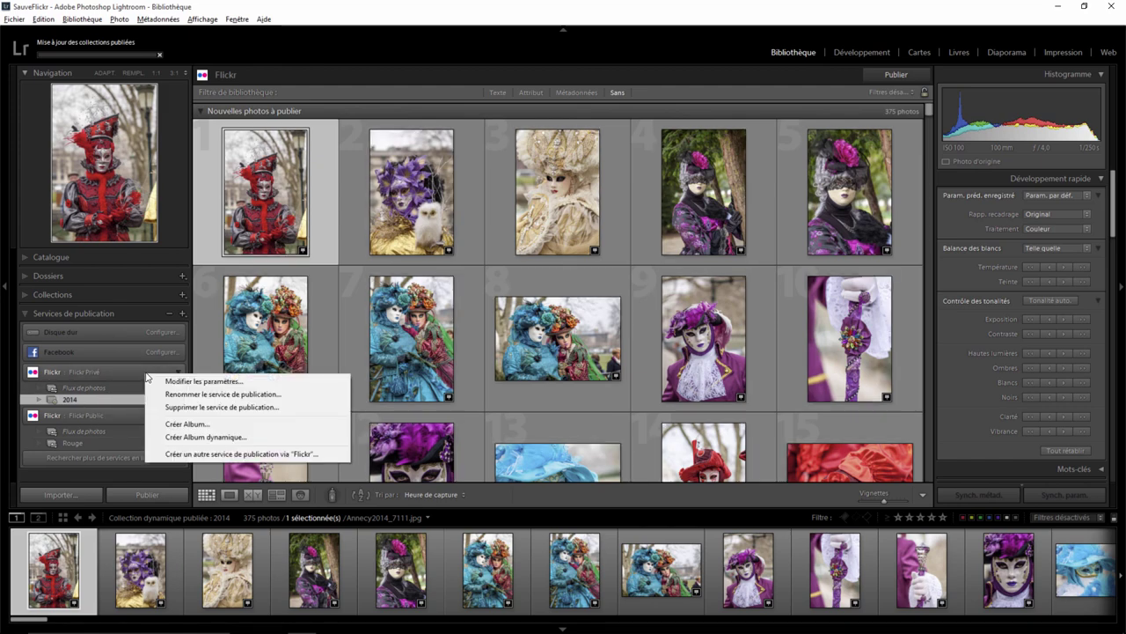
pyautogui.click(195, 435)
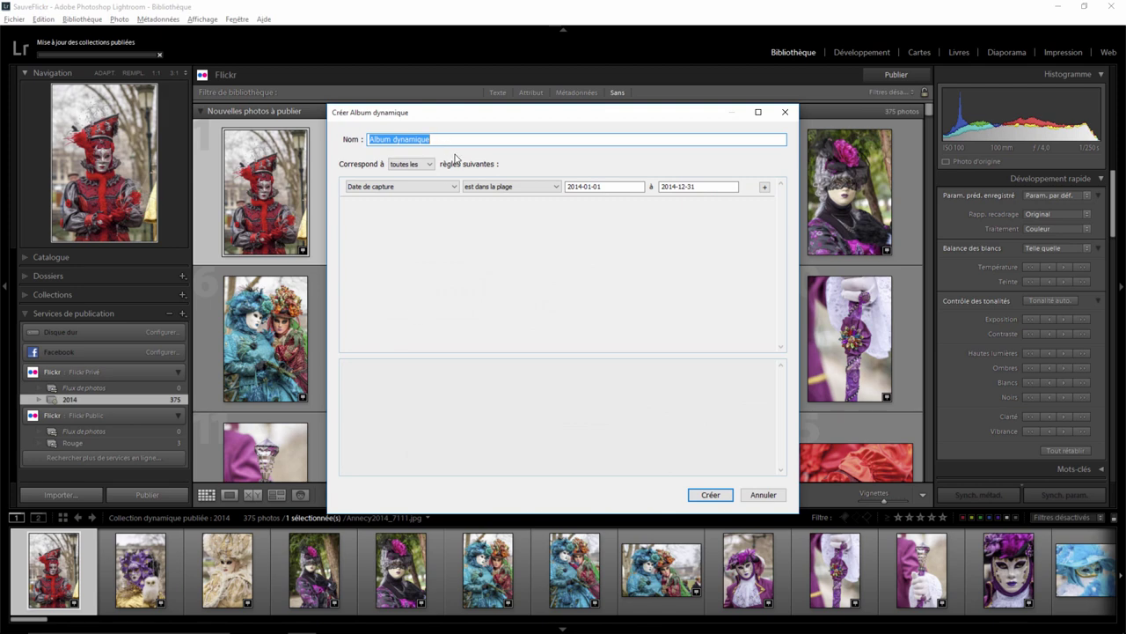
pyautogui.write('2013')
pyautogui.click(575, 186)
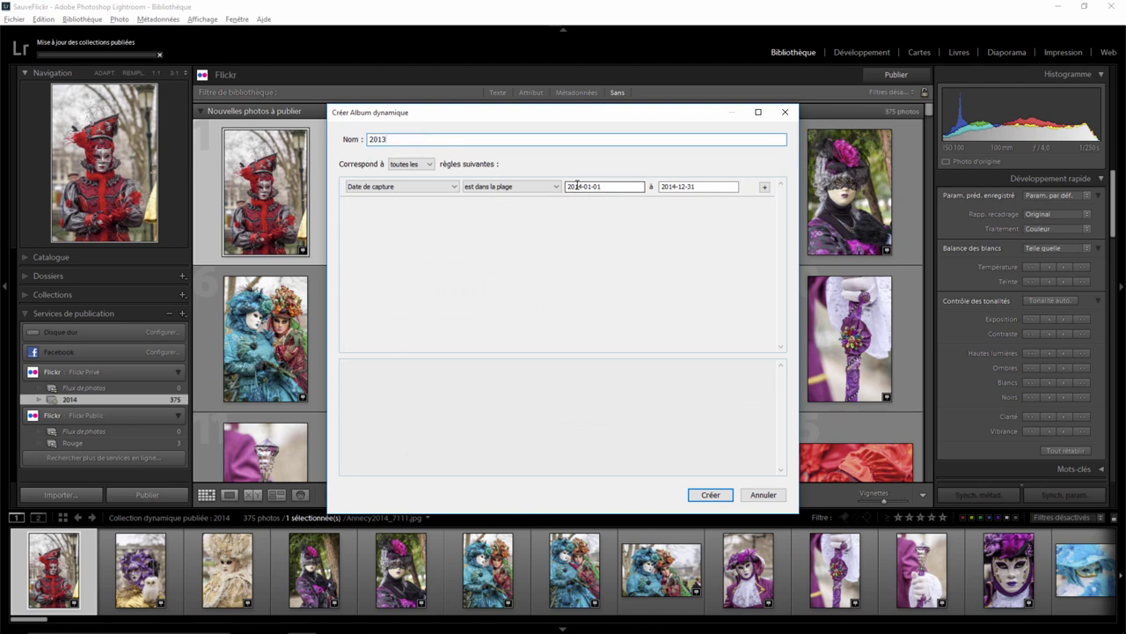
pyautogui.click(577, 186)
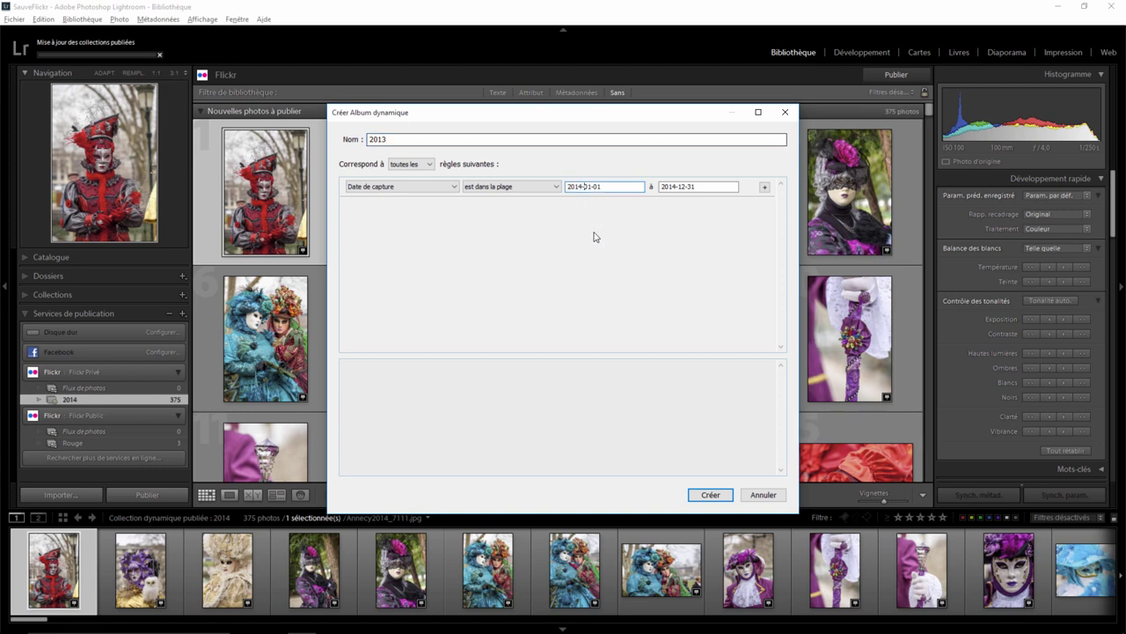
pyautogui.press('BackSpace')
pyautogui.write('3')
pyautogui.click(674, 186)
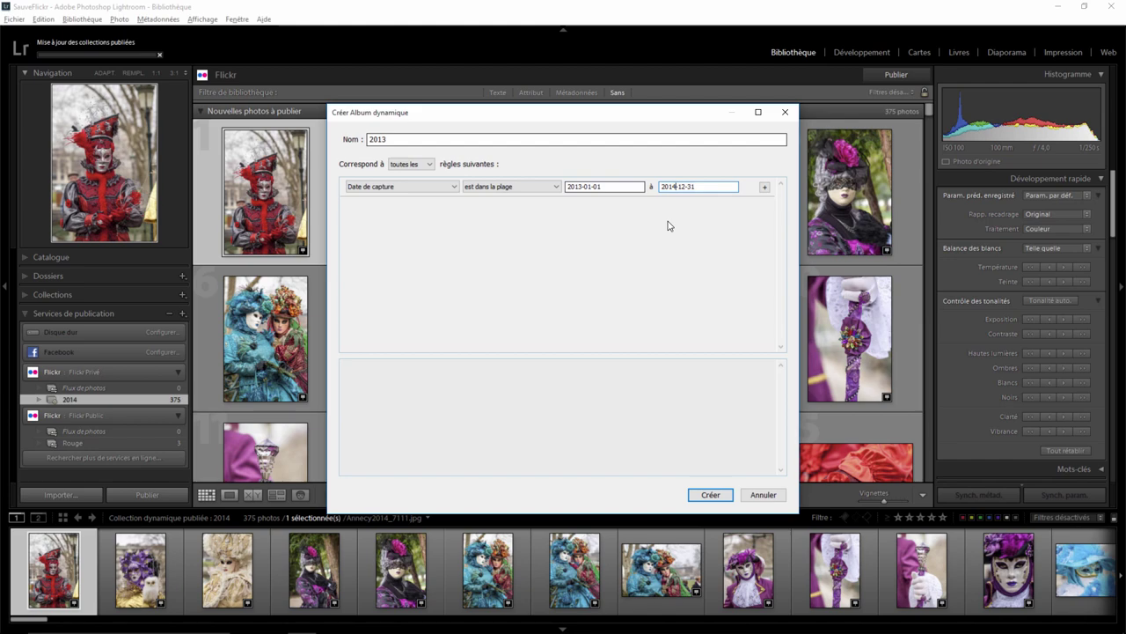
pyautogui.press('BackSpace')
pyautogui.write('3')
pyautogui.click(711, 494)
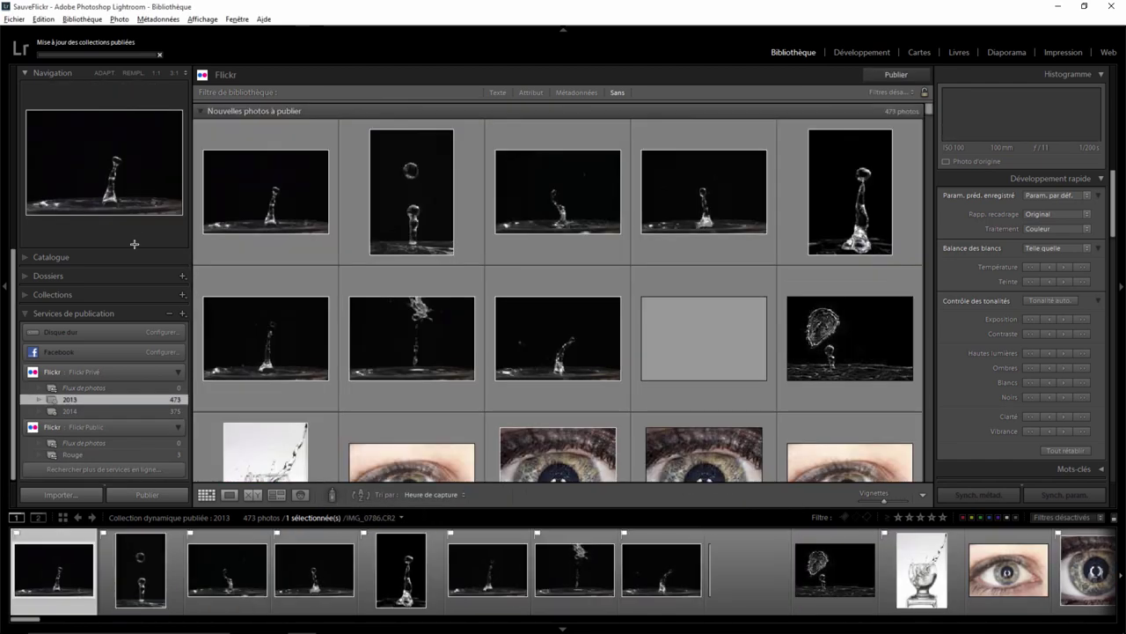
# Step: Publish the 473 photos of the 2013 album to Flickr now
pyautogui.rightClick(84, 401)
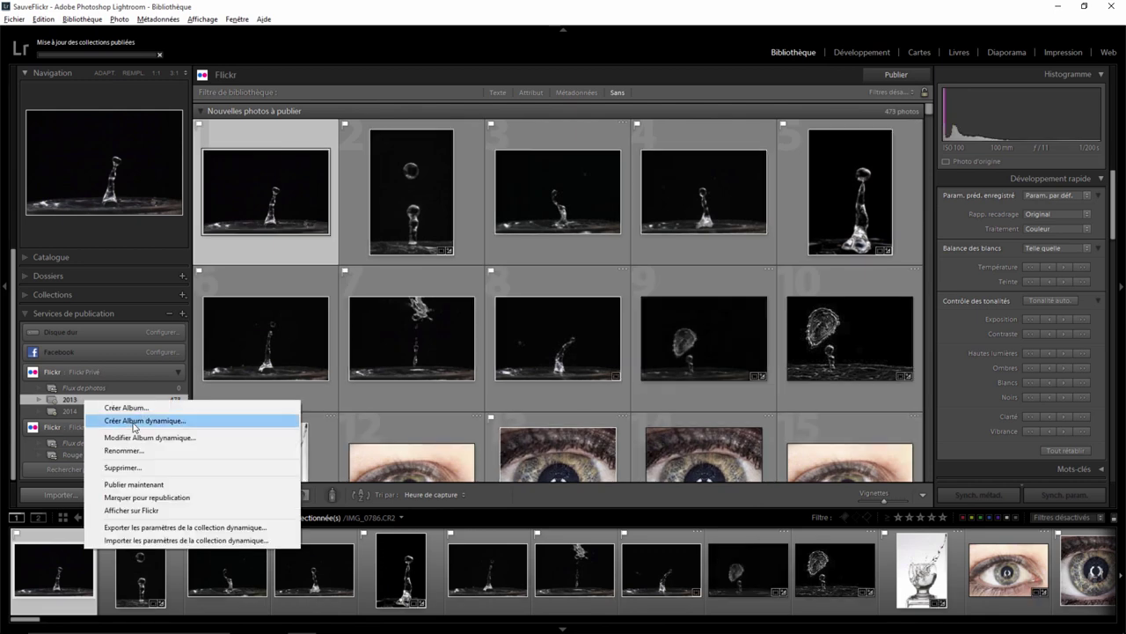
pyautogui.click(150, 484)
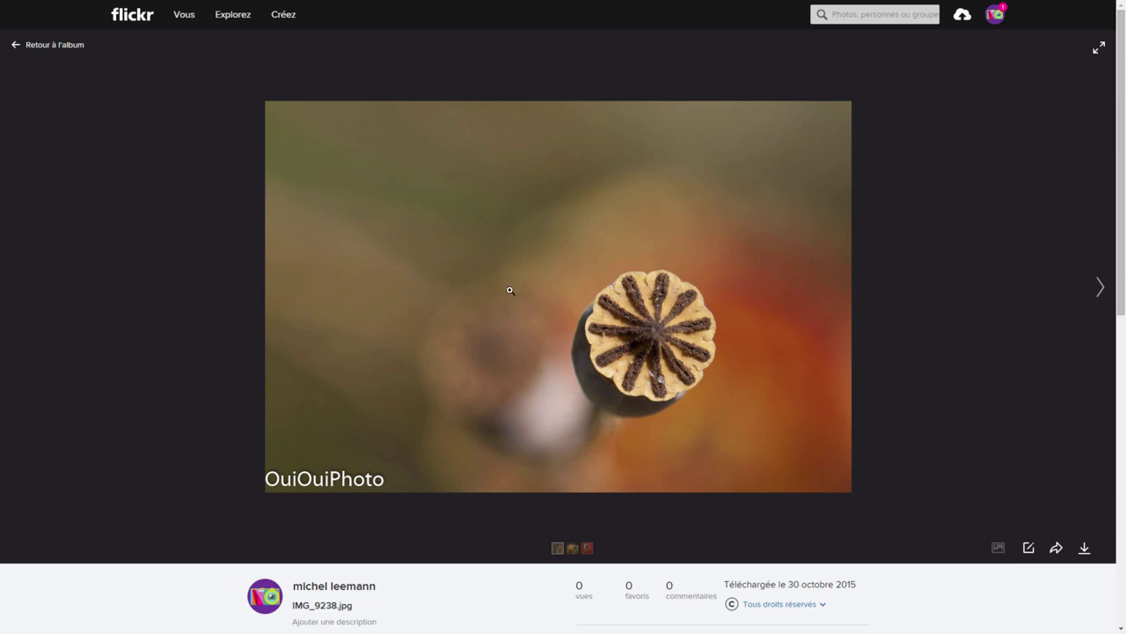
# Step: Open the Flickr photostream and scroll through the private 2014 and 2013 uploads
pyautogui.click(184, 20)
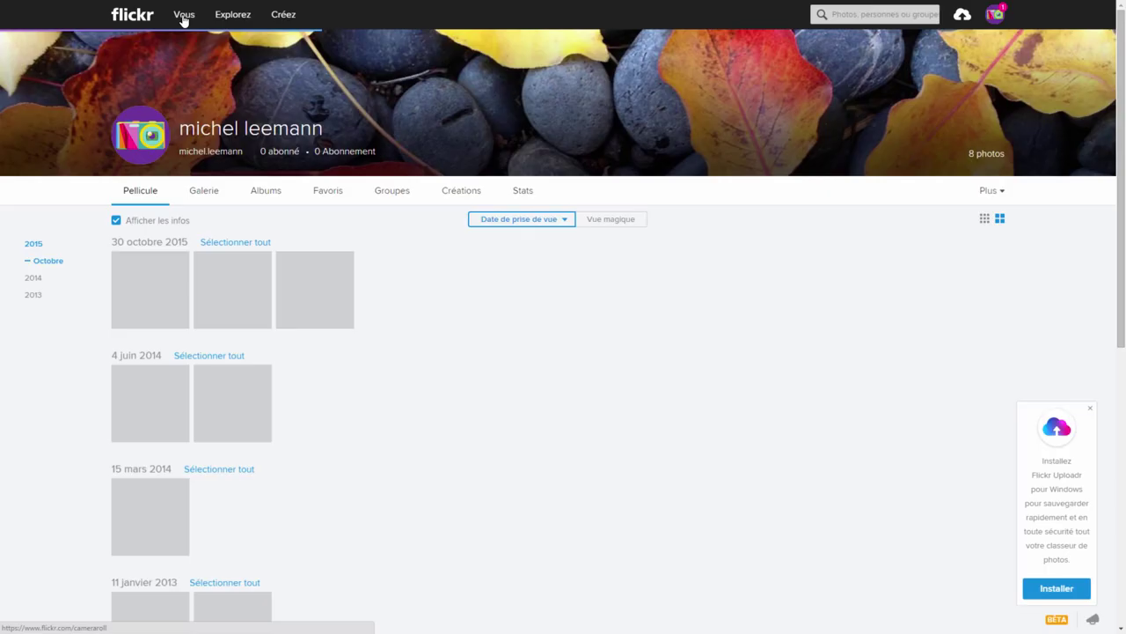
pyautogui.scroll(-2, 393, 364)
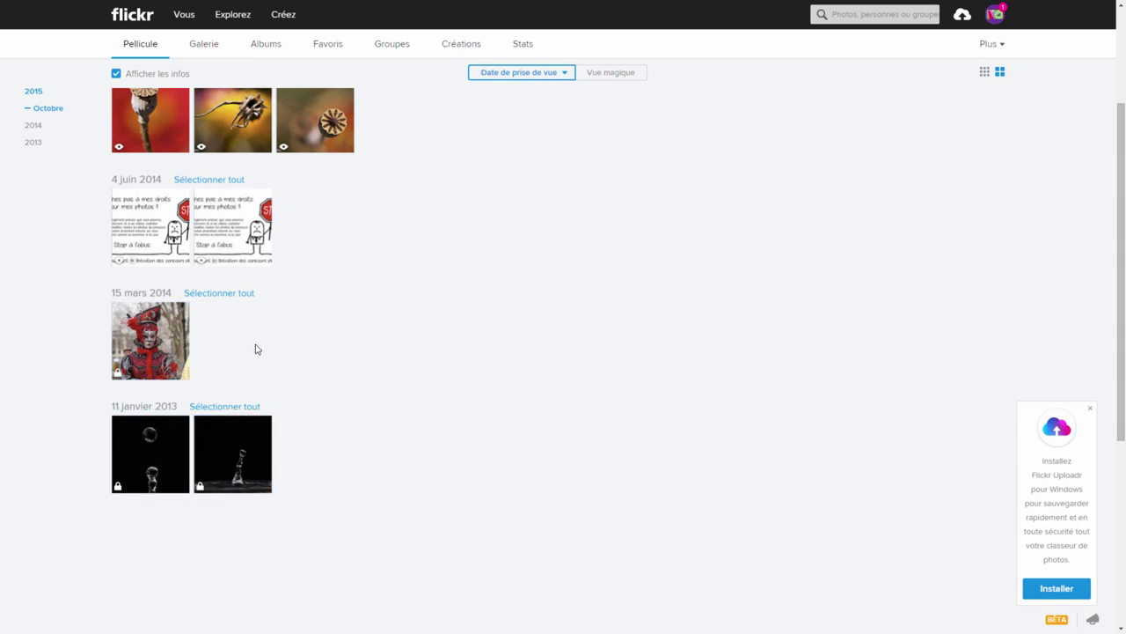
pyautogui.scroll(2, 255, 349)
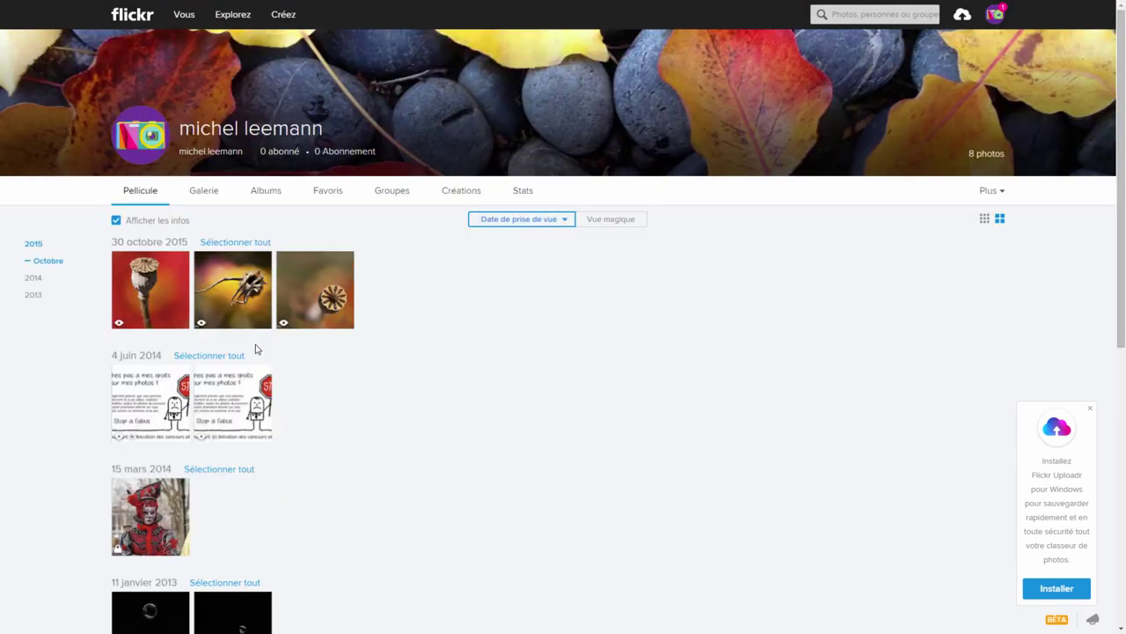
# Step: List the Flickr albums 2014, 2013 and Rouge, dismissing the new-photo notification
pyautogui.click(265, 198)
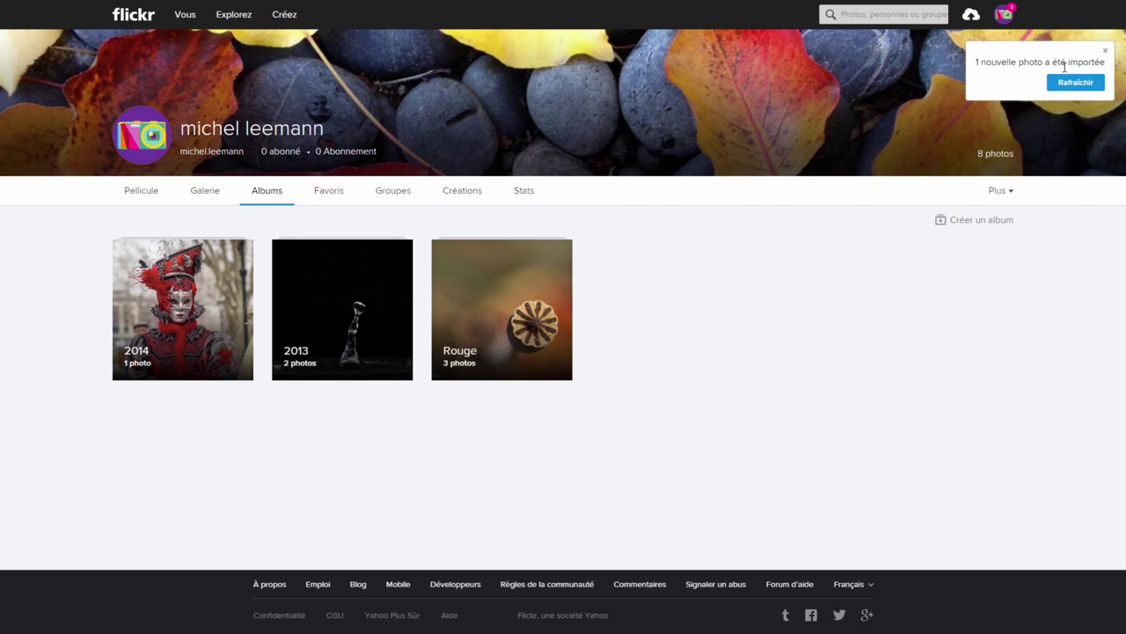
pyautogui.click(1071, 83)
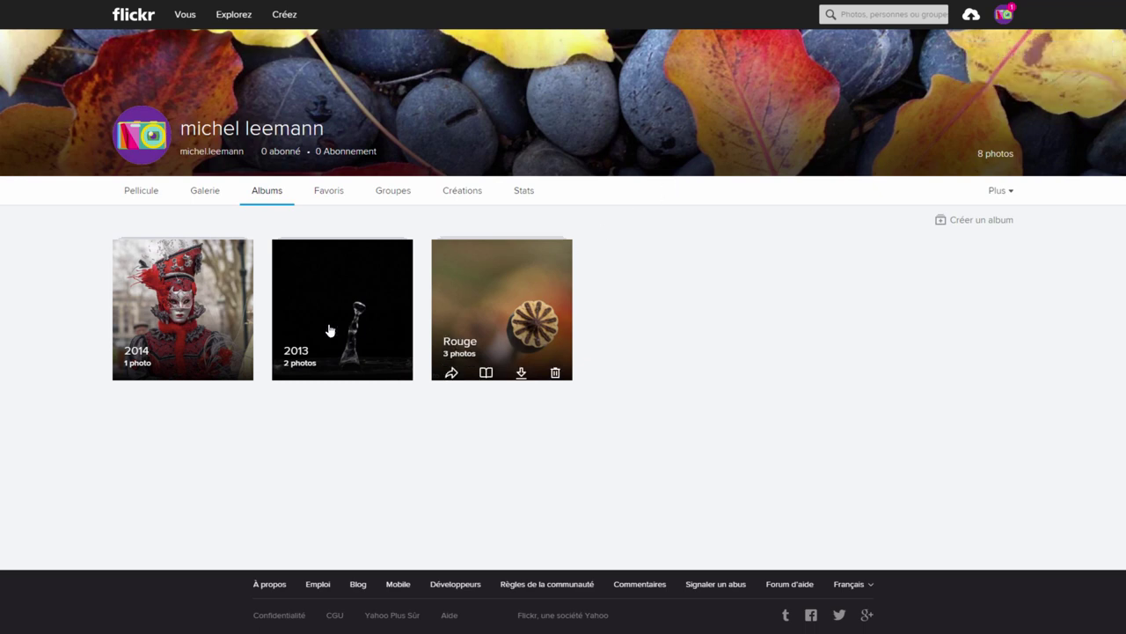
pyautogui.moveTo(502, 310)
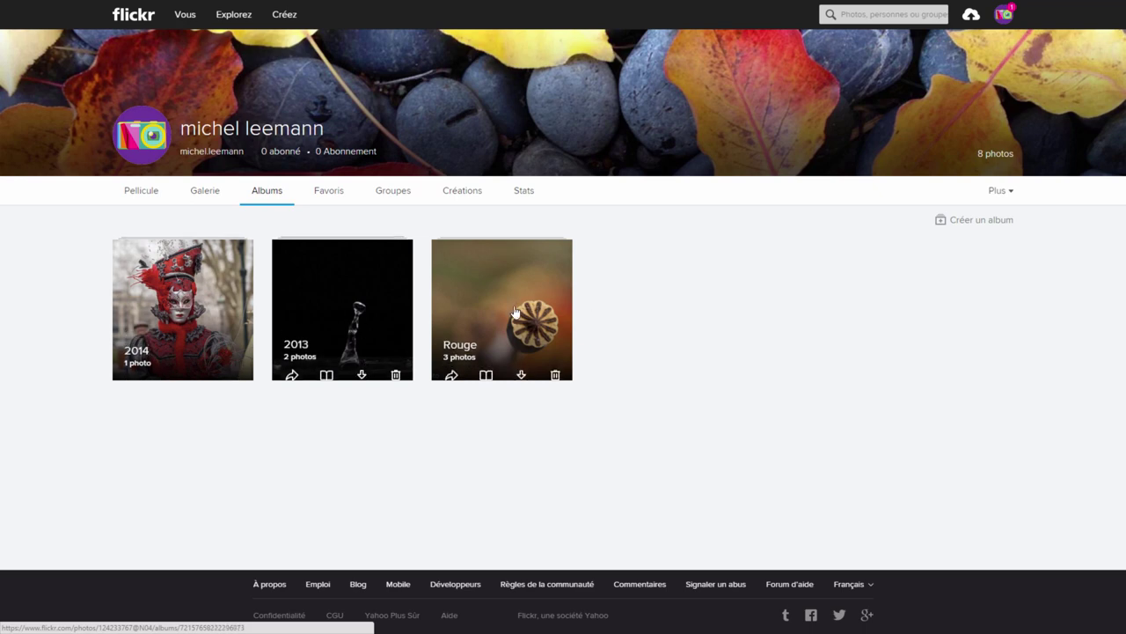
# Step: Browse the camera roll's date-grouped photos, then sign out of Flickr
pyautogui.click(150, 194)
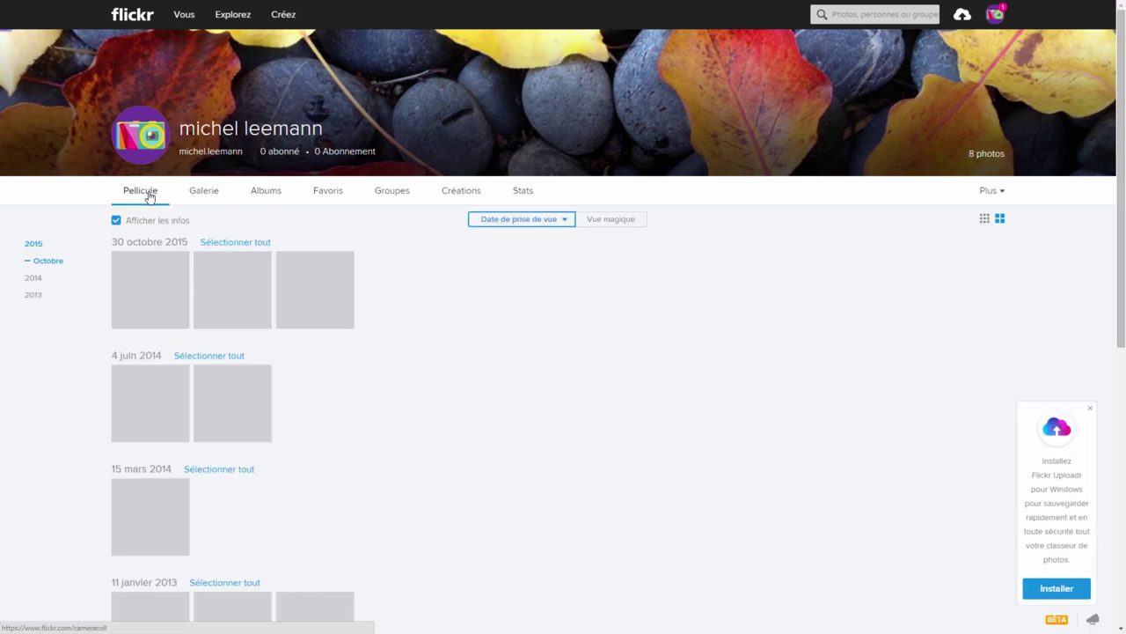
pyautogui.scroll(-3, 408, 326)
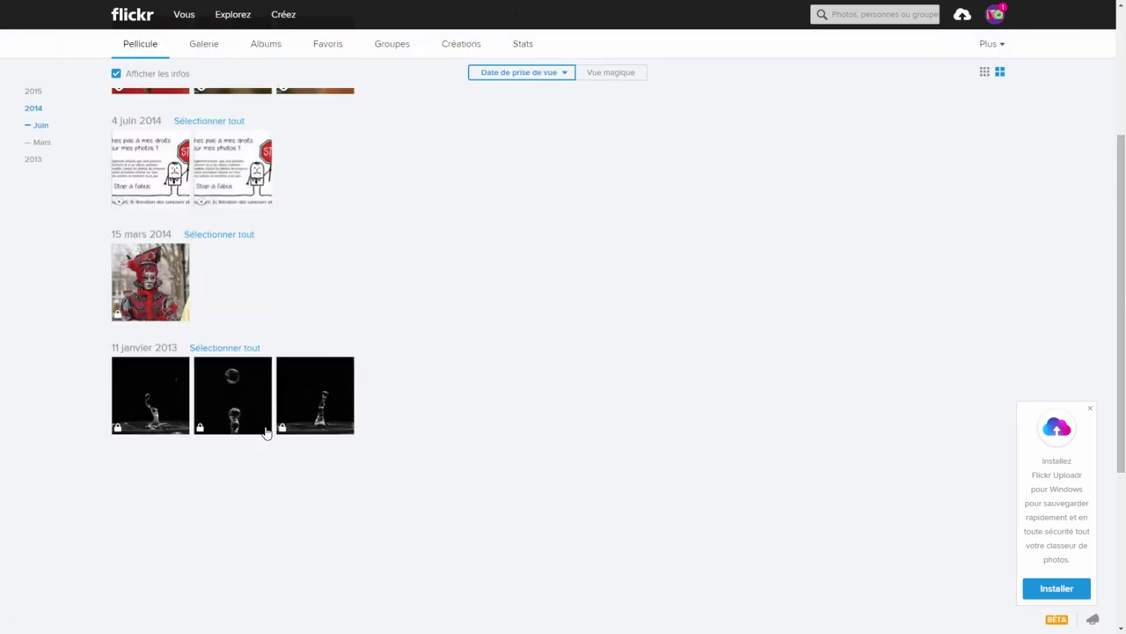
pyautogui.scroll(3, 395, 365)
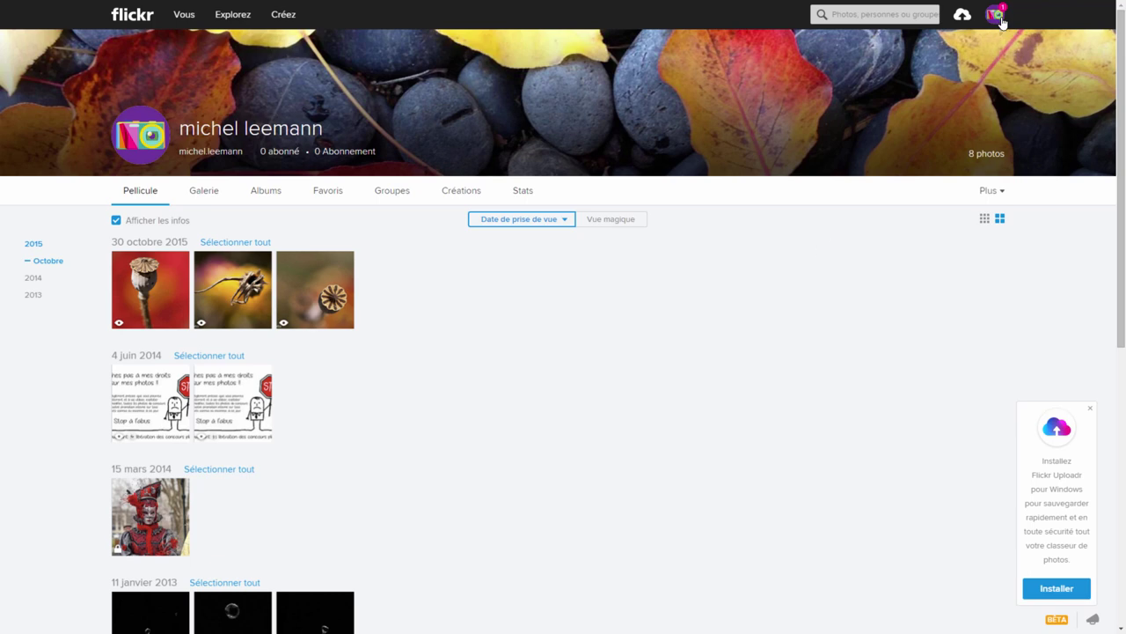
pyautogui.scroll(-3, 540, 379)
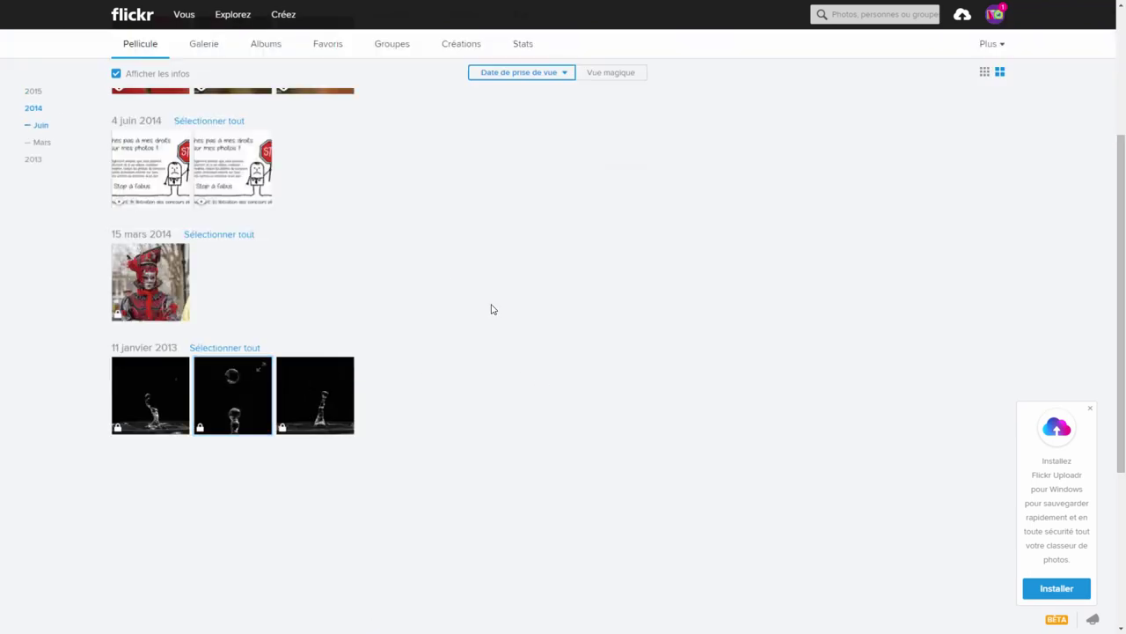
pyautogui.scroll(3, 616, 317)
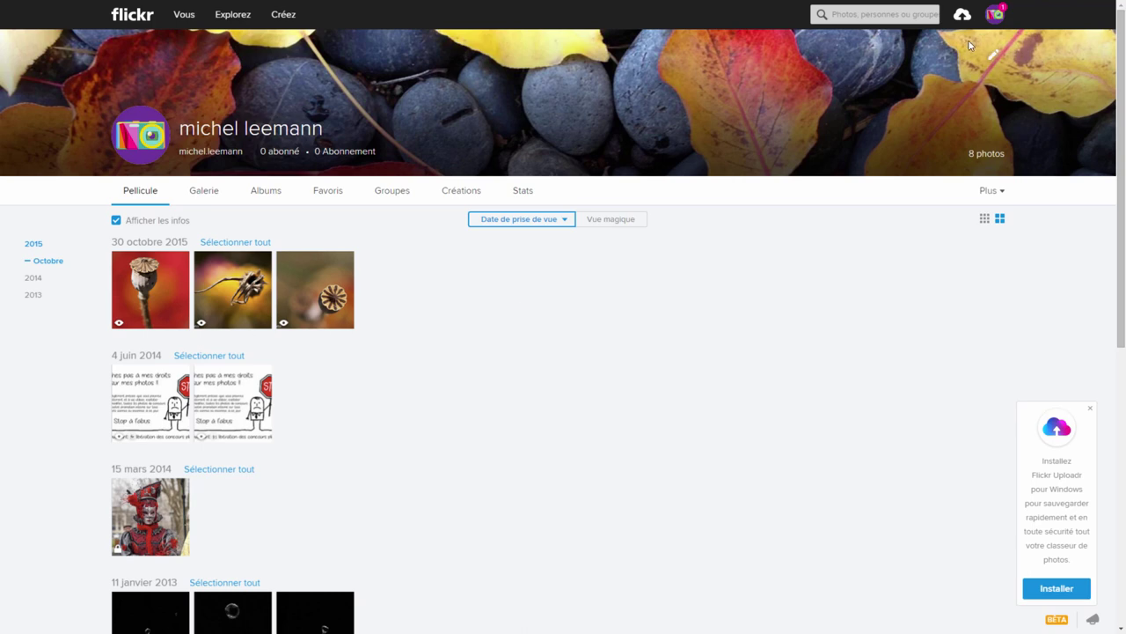
pyautogui.moveTo(996, 15)
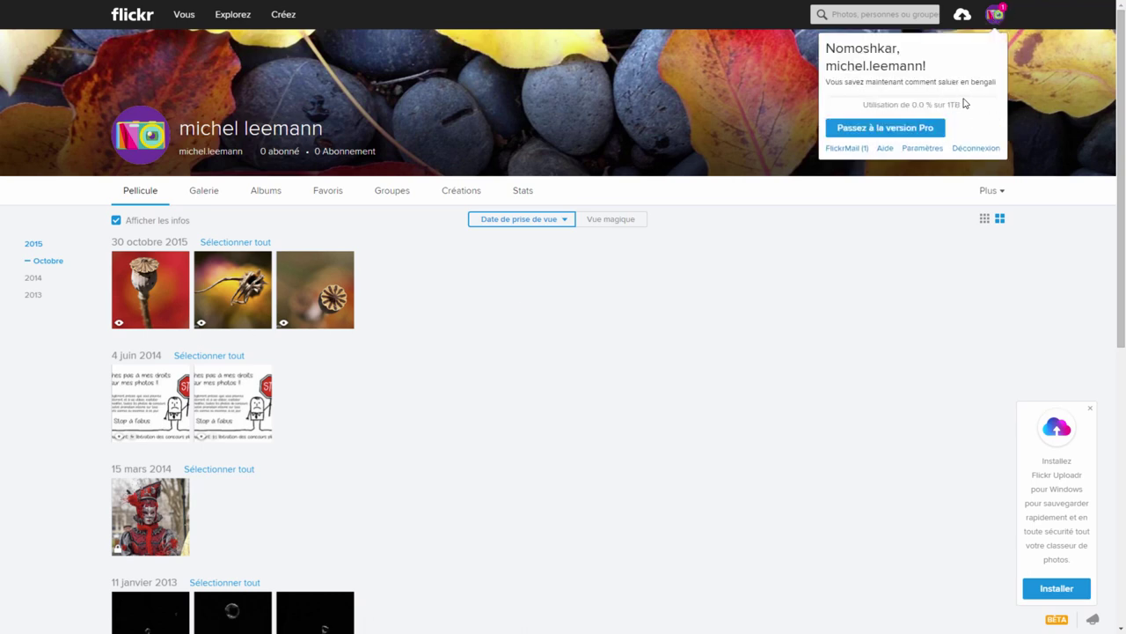
pyautogui.click(976, 149)
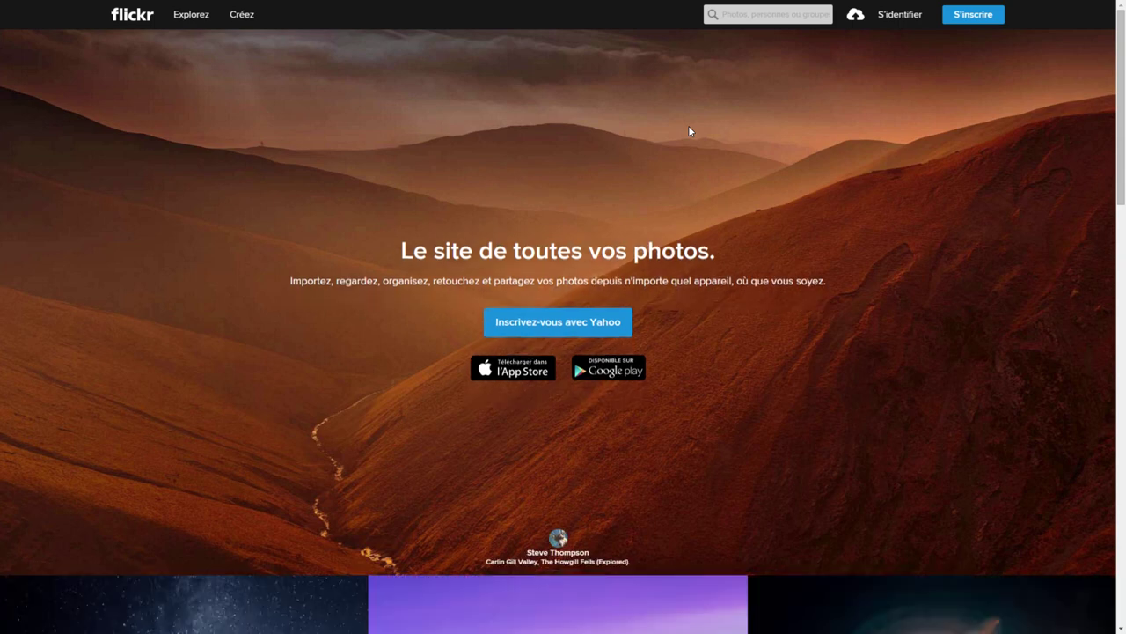
# Step: Search Flickr for the account owner's e-mail address to find their member profile
pyautogui.click(750, 13)
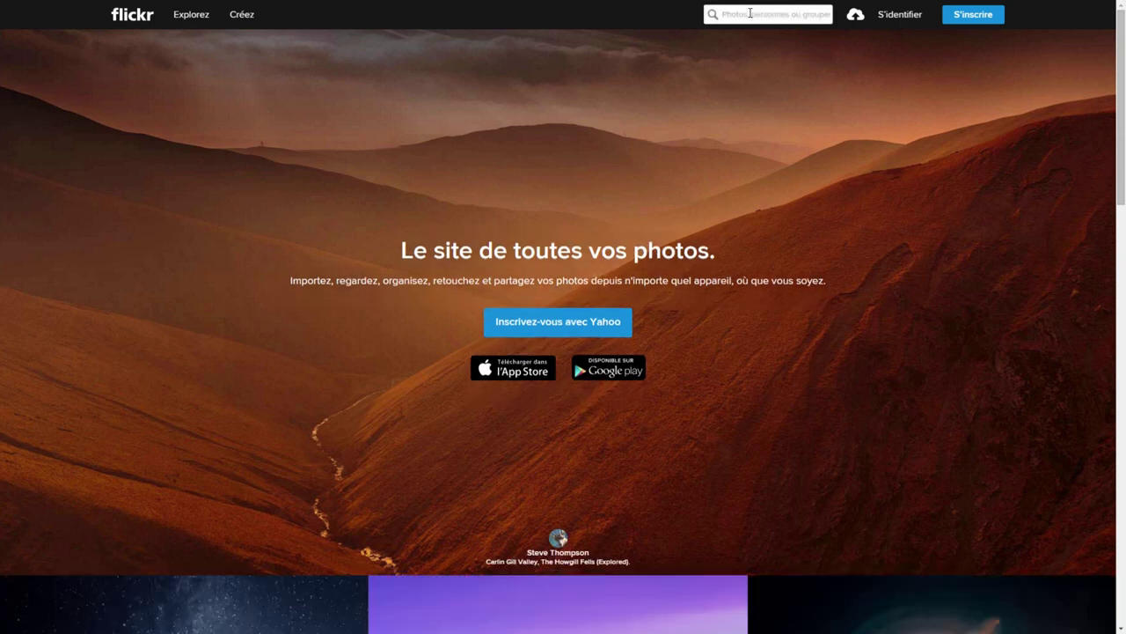
pyautogui.press('Return')
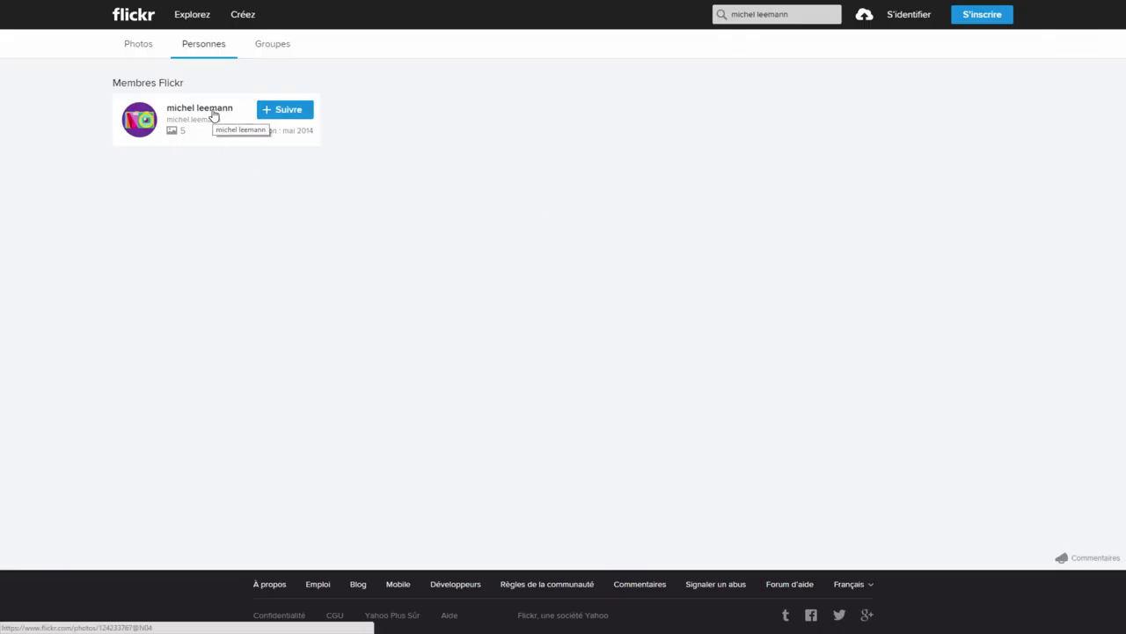
# Step: Open the member's public Flickr profile and confirm its Albums tab shows only the Rouge album
pyautogui.click(213, 115)
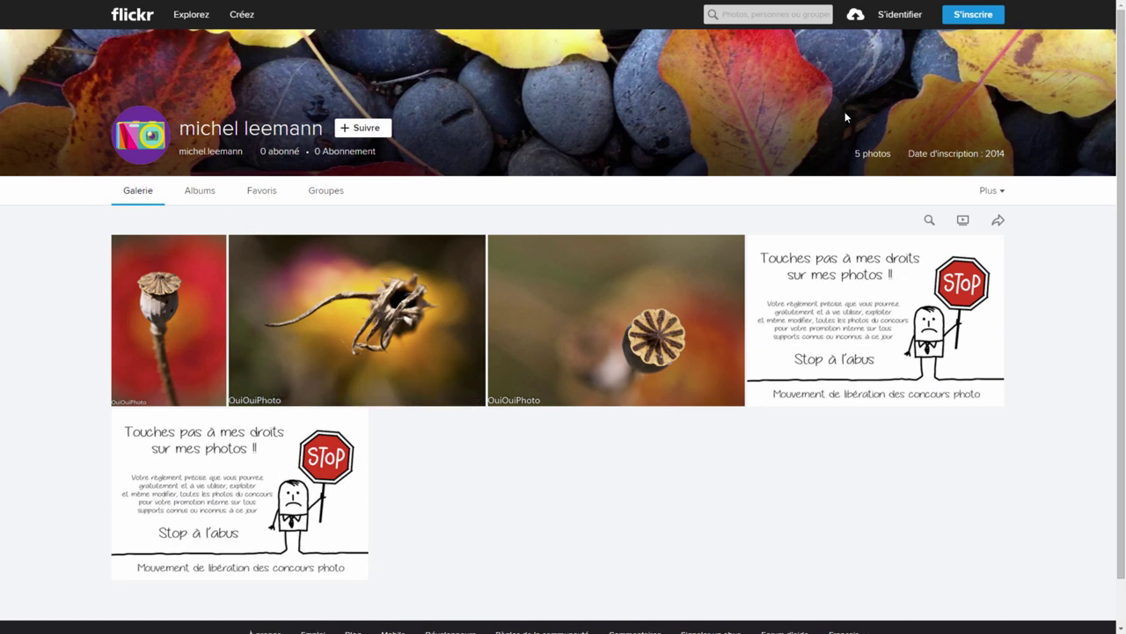
pyautogui.click(201, 191)
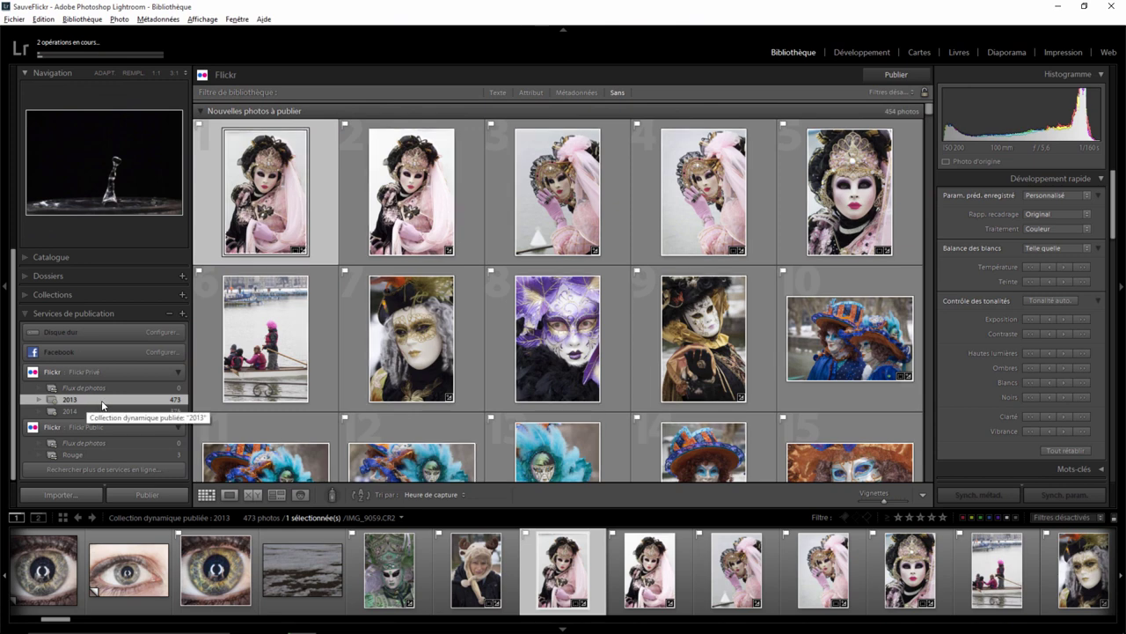
# Step: Review the Flickr Privé service's context menu, then open Windows Calculator and move it up-left
pyautogui.rightClick(144, 375)
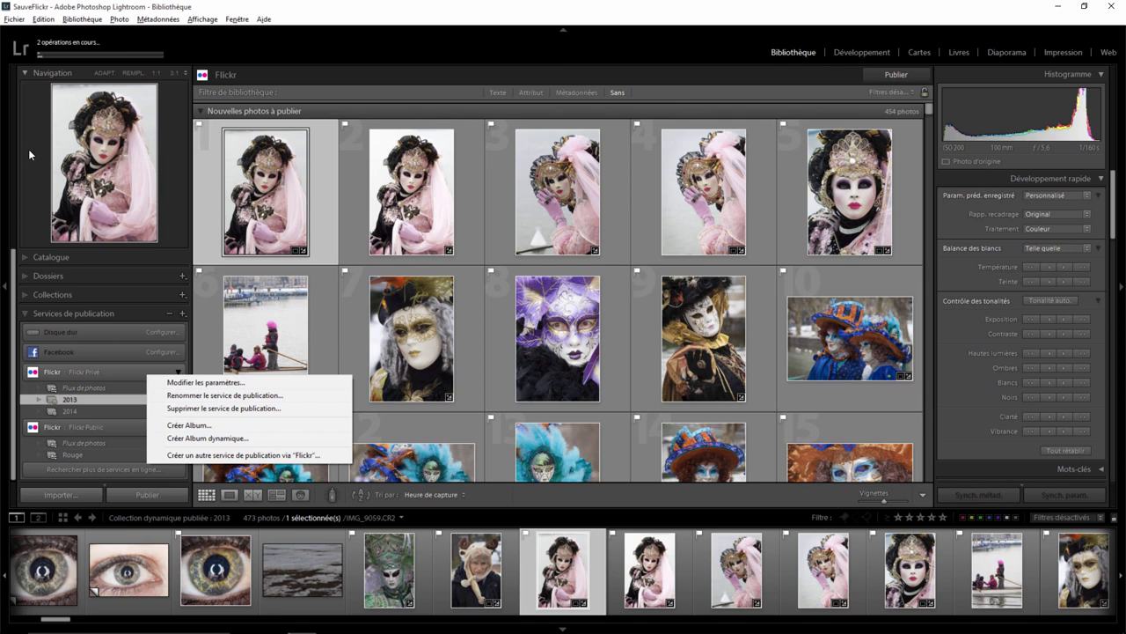
pyautogui.press('XF86Calculator')
pyautogui.moveTo(660, 282); pyautogui.dragTo(578, 215)
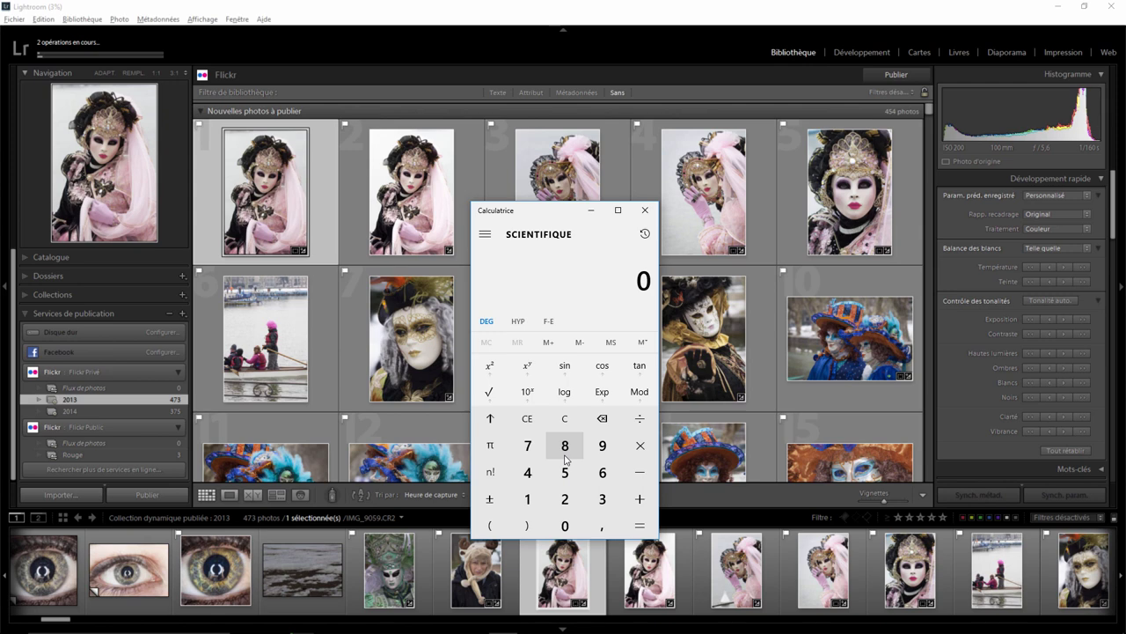
# Step: Compute 1000000 ÷ 10 in Calculator, getting 100 000
pyautogui.click(528, 502)
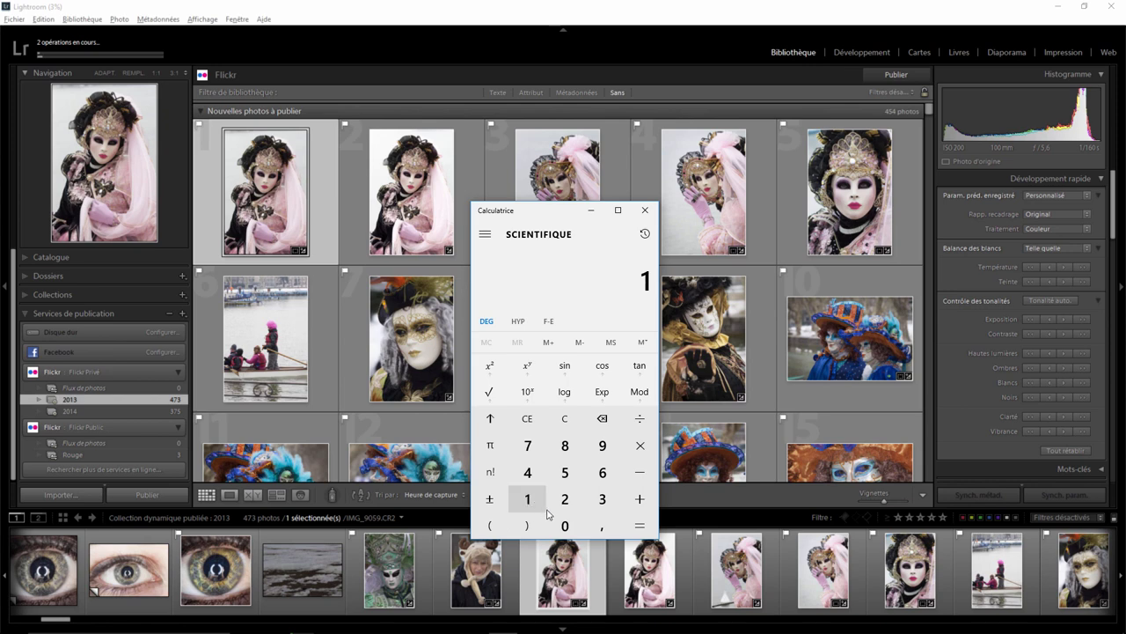
pyautogui.click(565, 526)
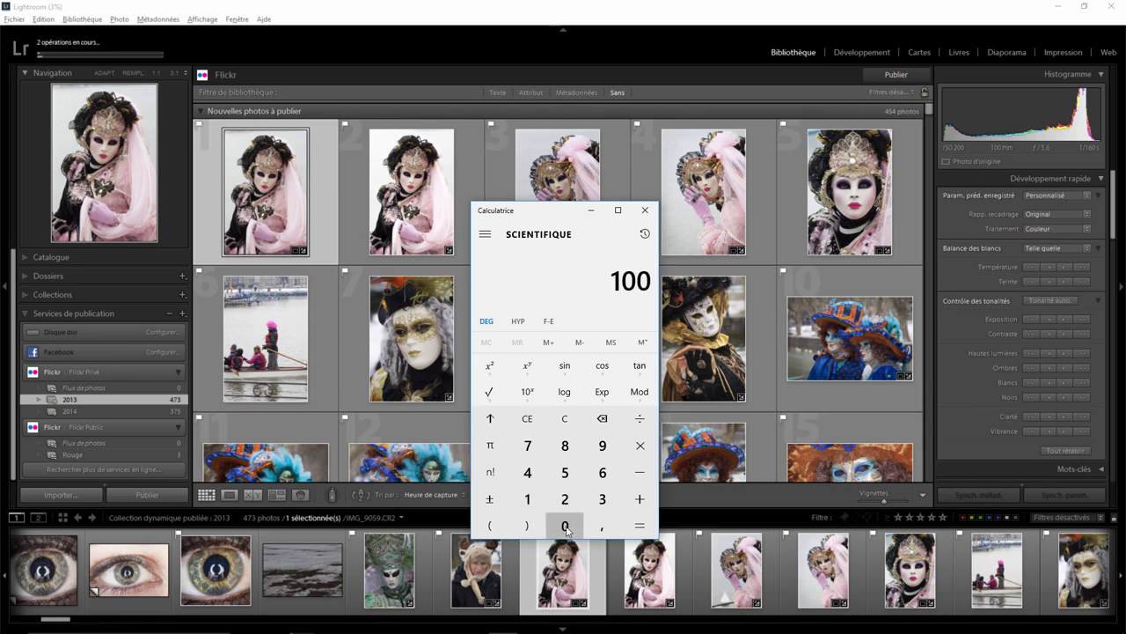
pyautogui.click(567, 528)
pyautogui.click(567, 527)
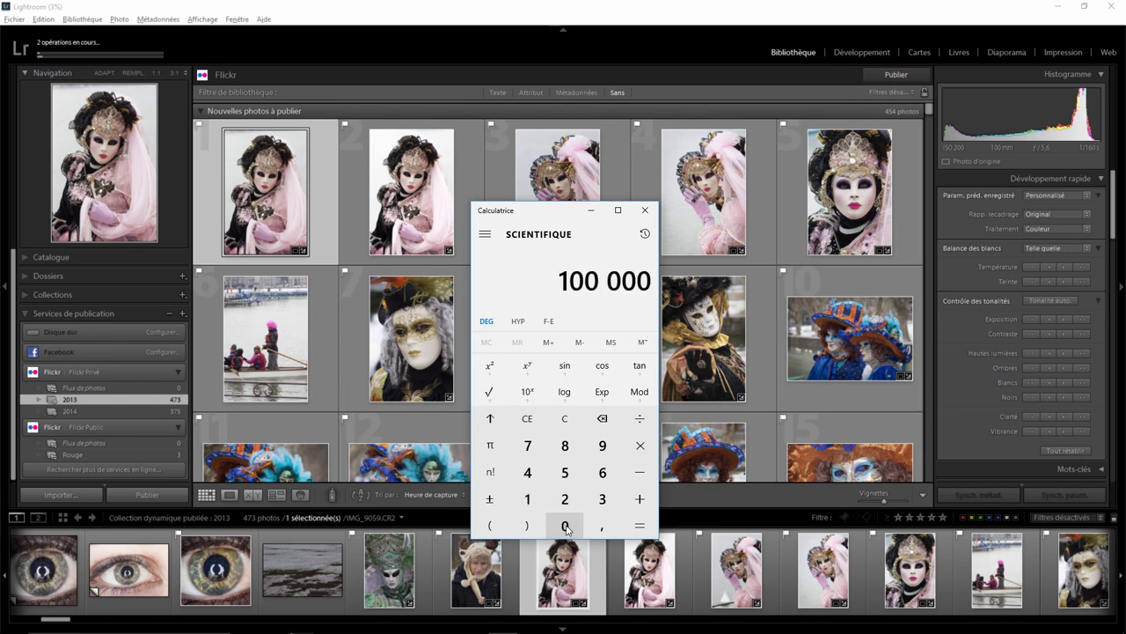
pyautogui.click(567, 527)
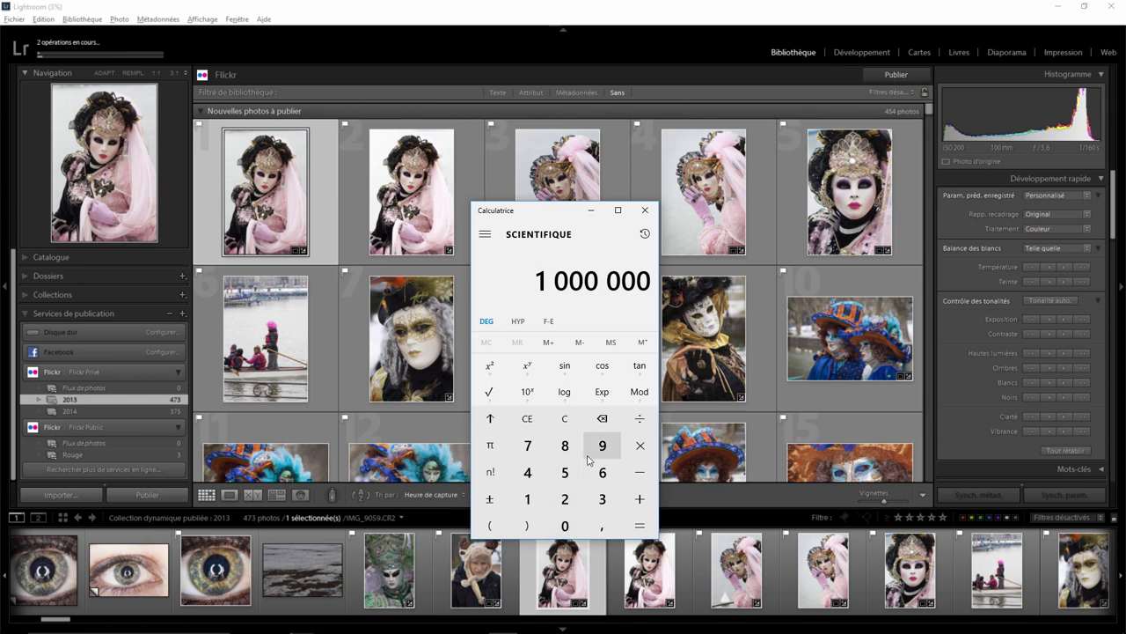
pyautogui.click(640, 419)
pyautogui.click(527, 499)
pyautogui.click(565, 526)
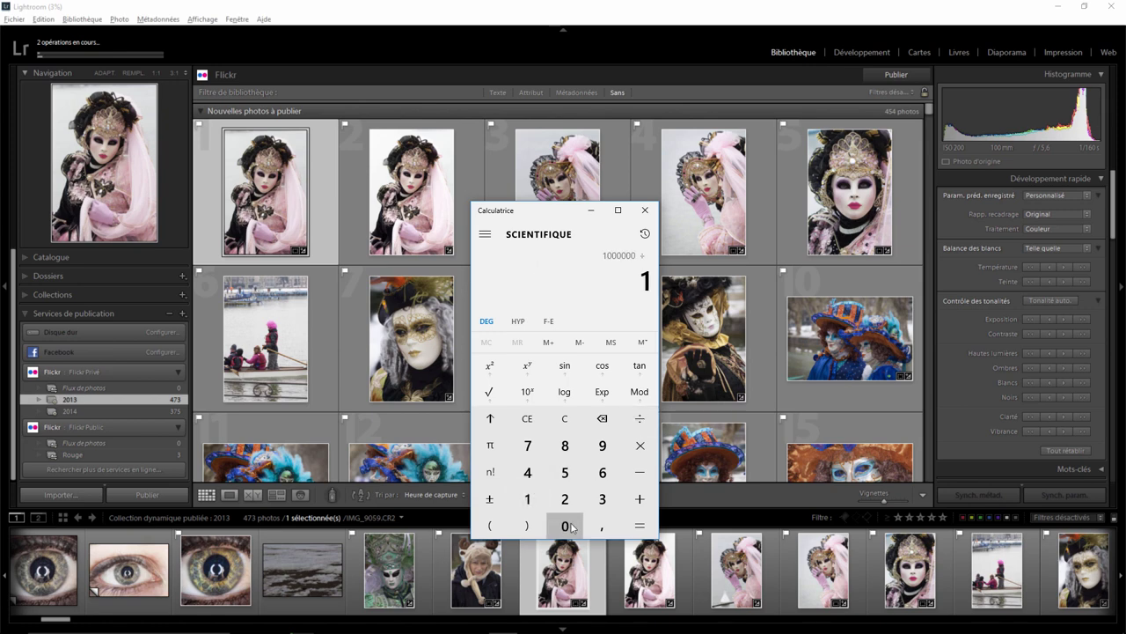
pyautogui.click(641, 528)
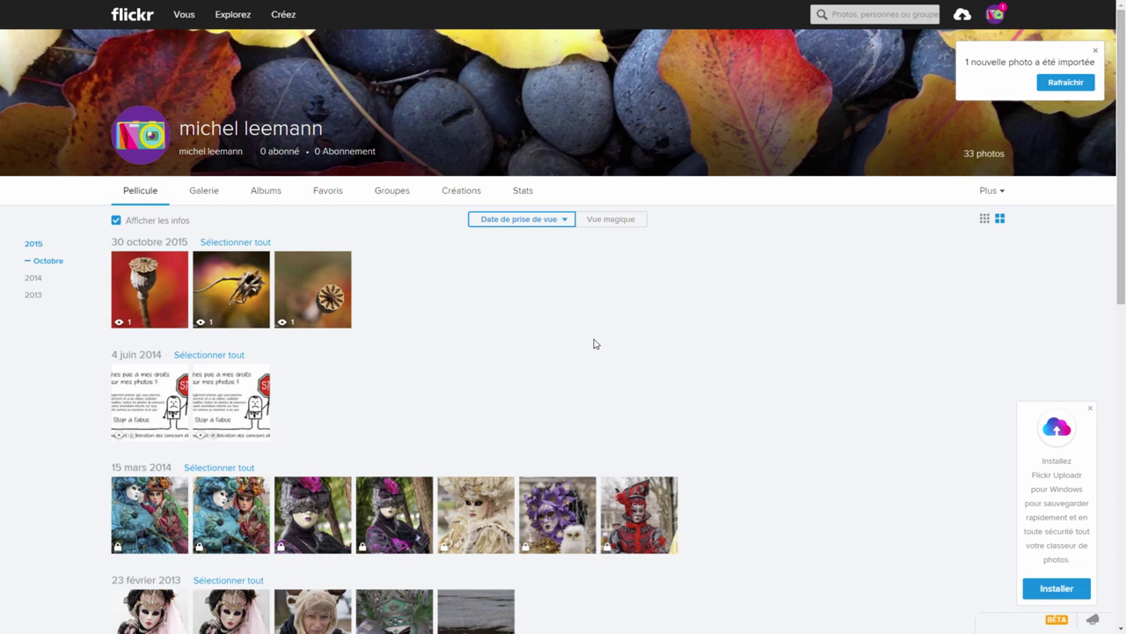
# Step: Open the October 2015 photo IMG_9247.jpg, check its download sizes up to Originale 1000 × 667, then return to the camera roll
pyautogui.click(233, 293)
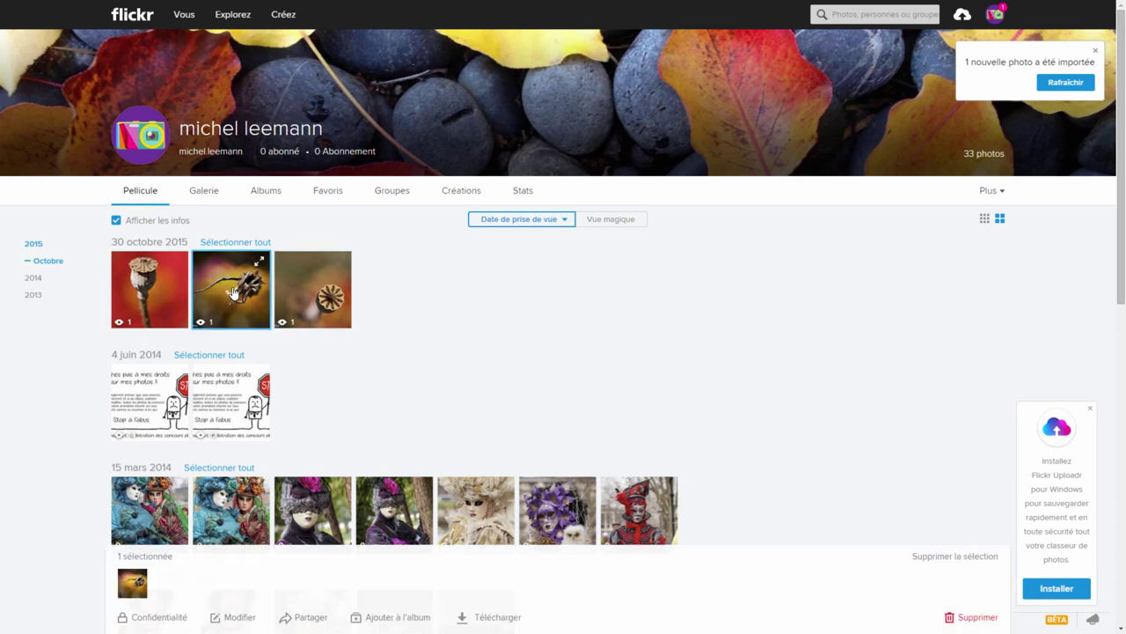
pyautogui.doubleClick(233, 293)
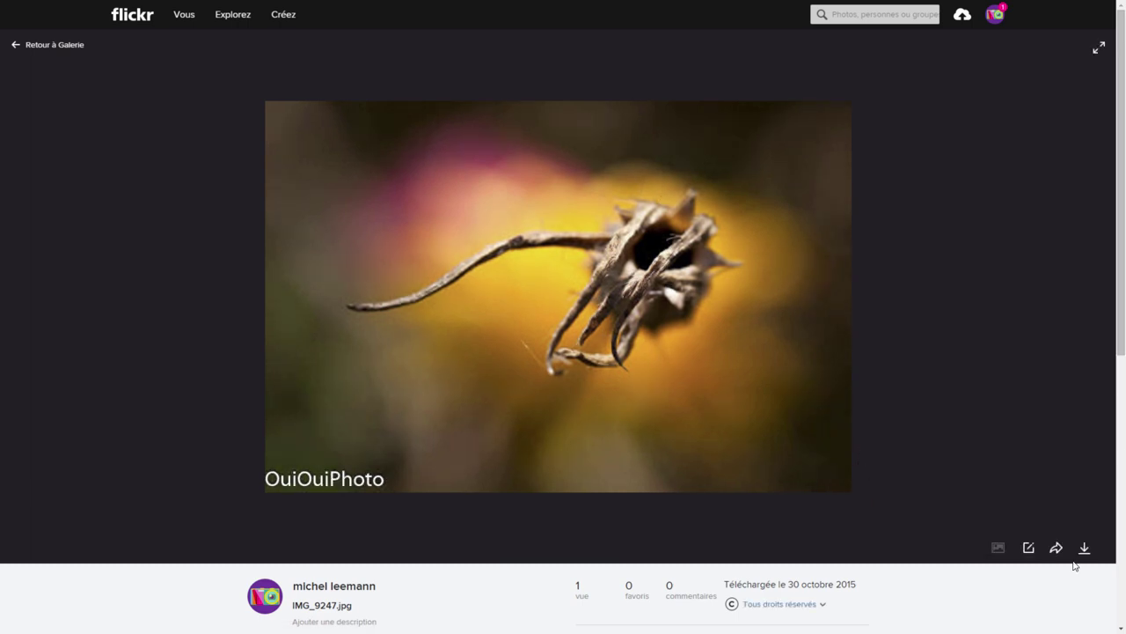
pyautogui.click(1086, 551)
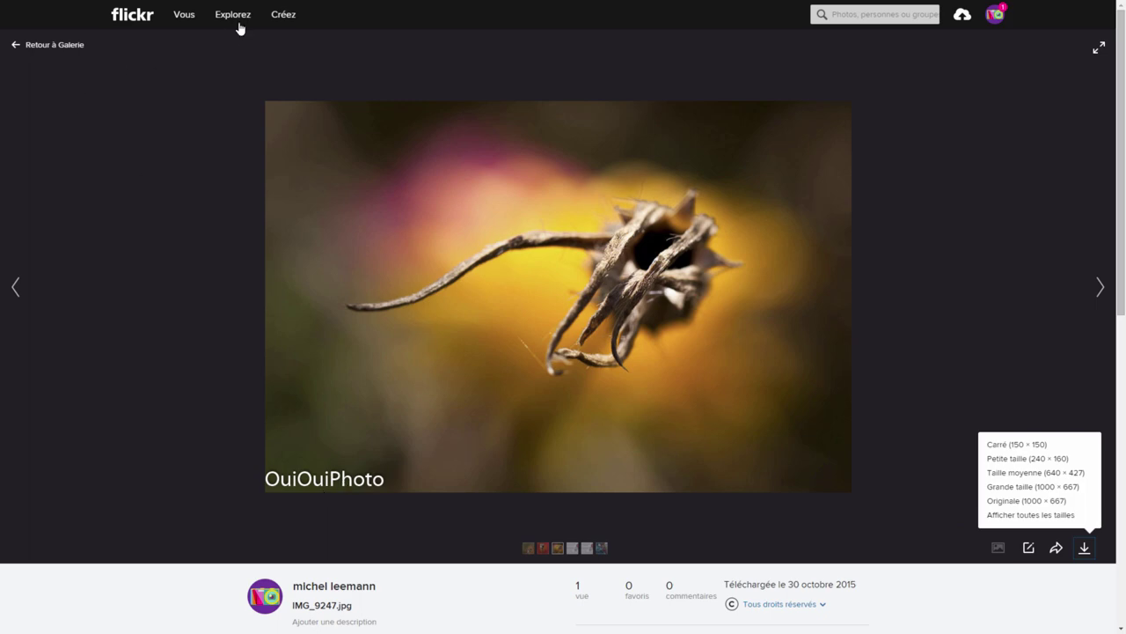
pyautogui.click(185, 16)
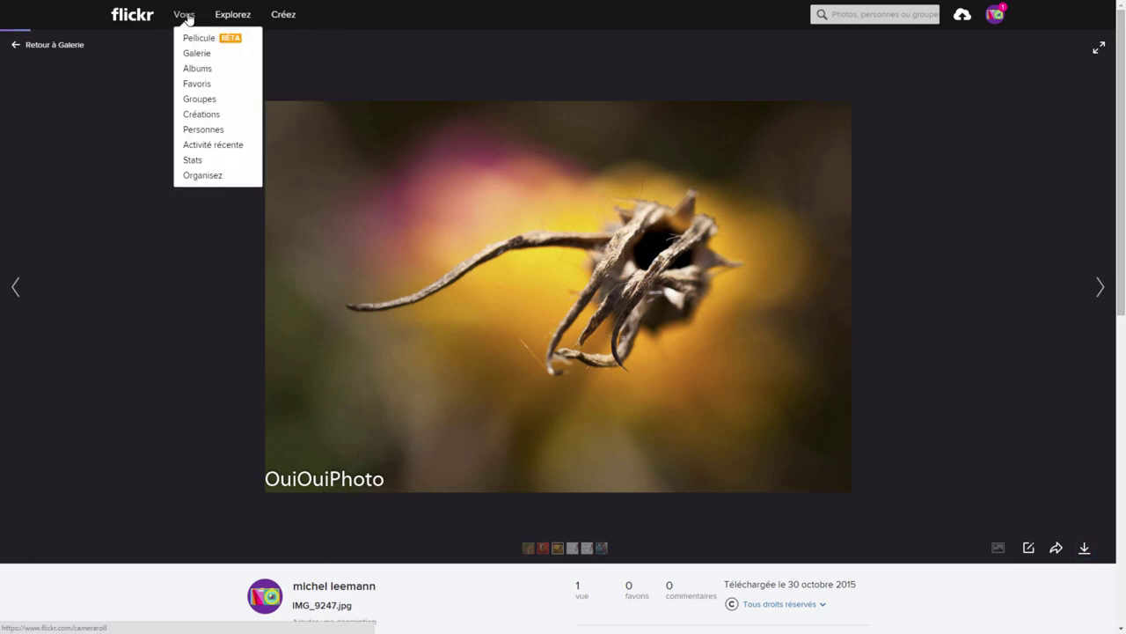
# Step: Open the January 2013 photo IMG_1425-Modifier.jpg and view its download sizes up to Originale 3291 × 2194
pyautogui.scroll(-2, 428, 280)
pyautogui.scroll(-15, 424, 271)
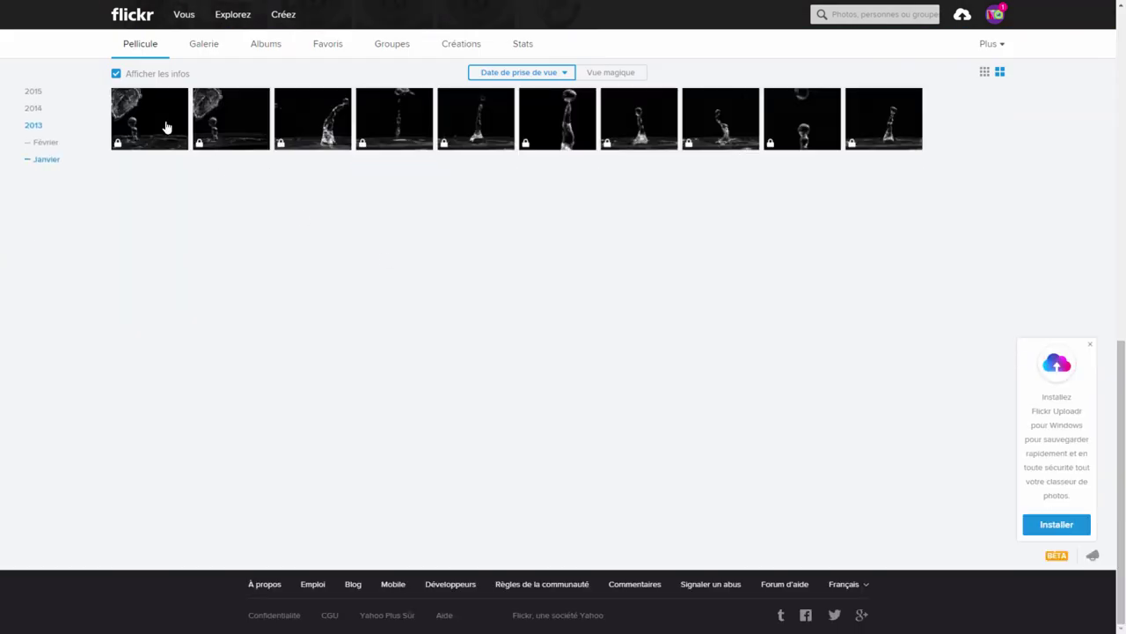
pyautogui.click(144, 125)
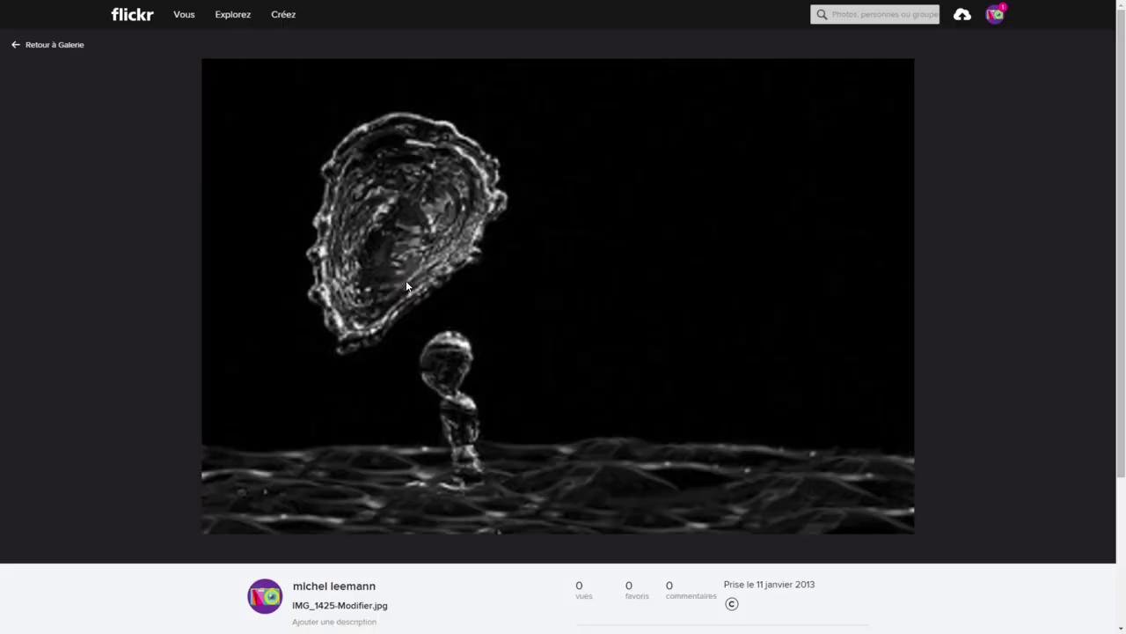
pyautogui.moveTo(600, 296)
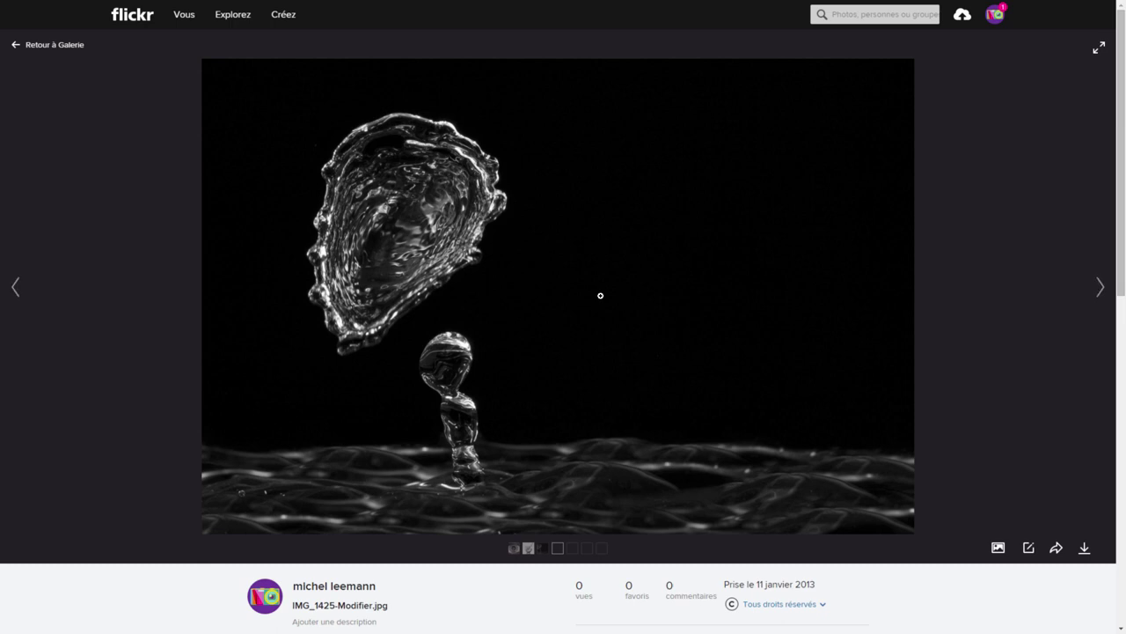
pyautogui.click(1085, 548)
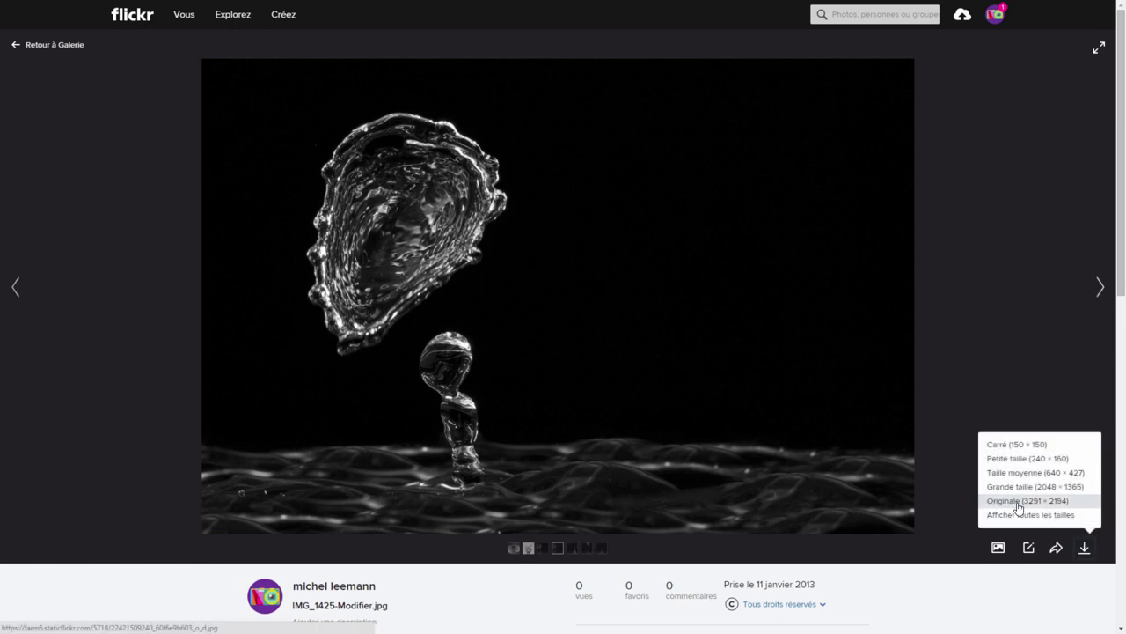